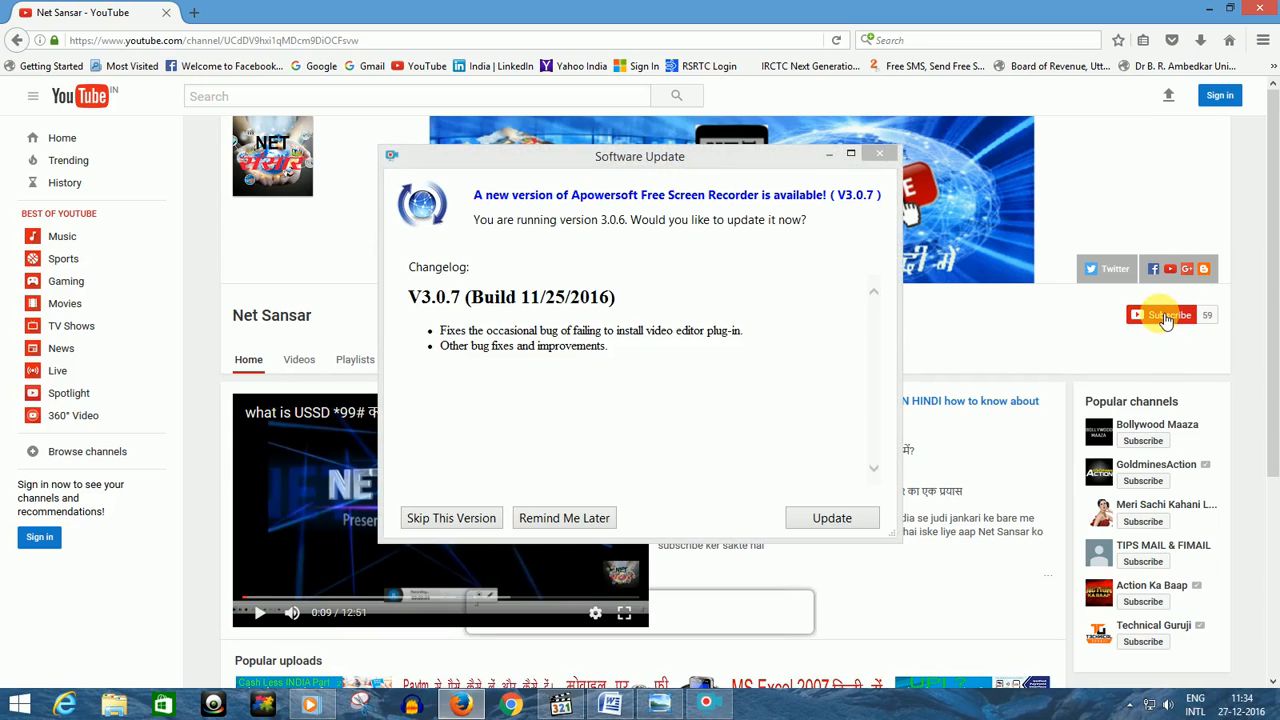
Postpone the offered Apowersoft Free Screen Recorder update with a reminder.
left_click(543, 516)
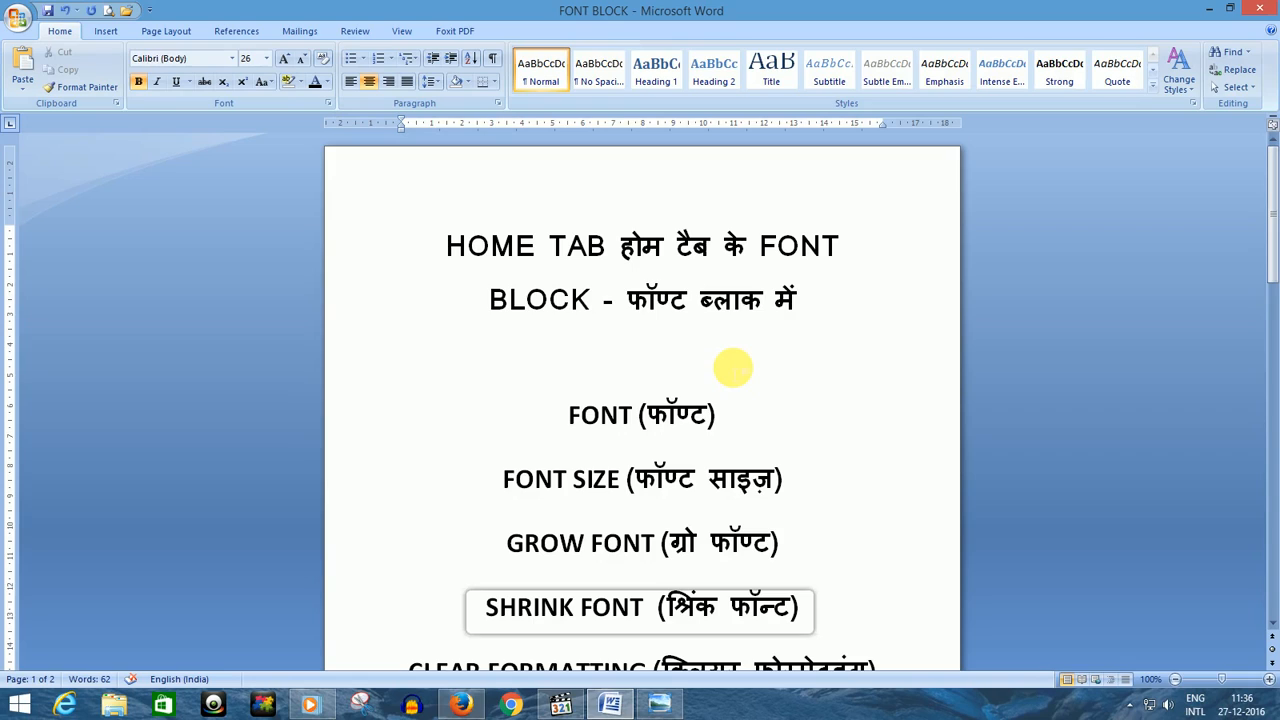
Set the font to Times New Roman and enter NET SANSAR on the empty line below the heading.
left_click(233, 59)
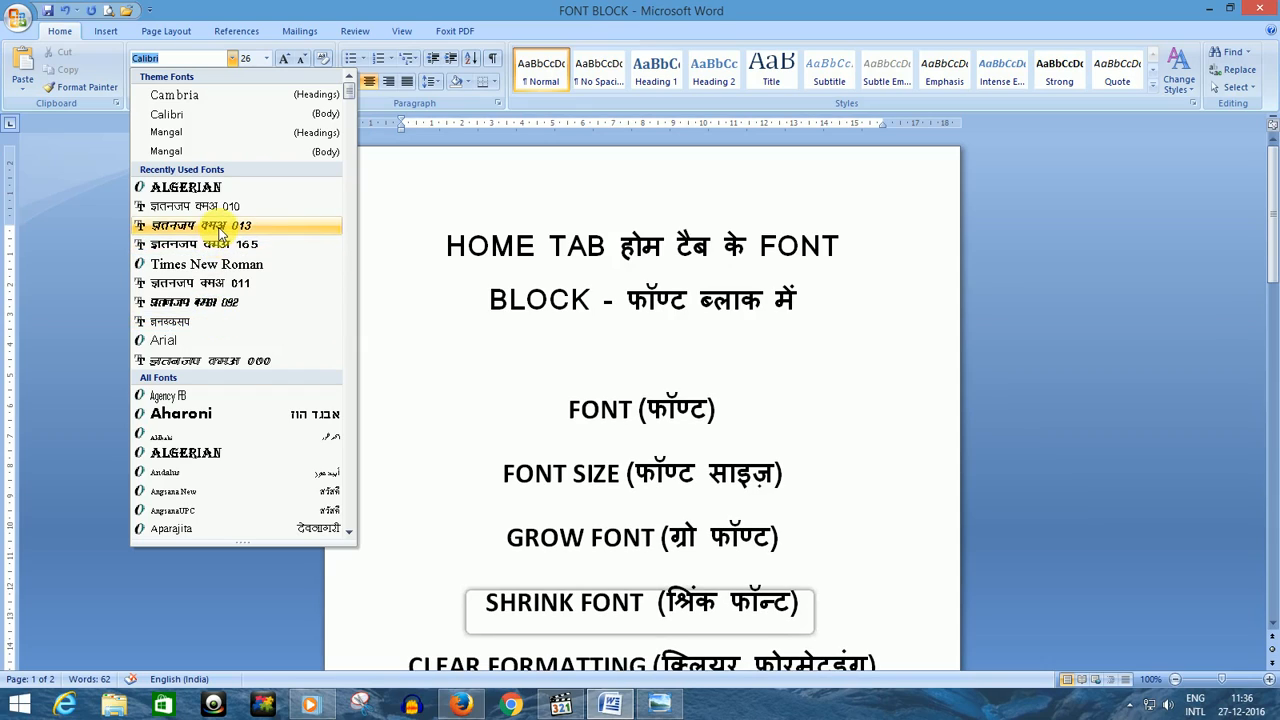
left_click(221, 265)
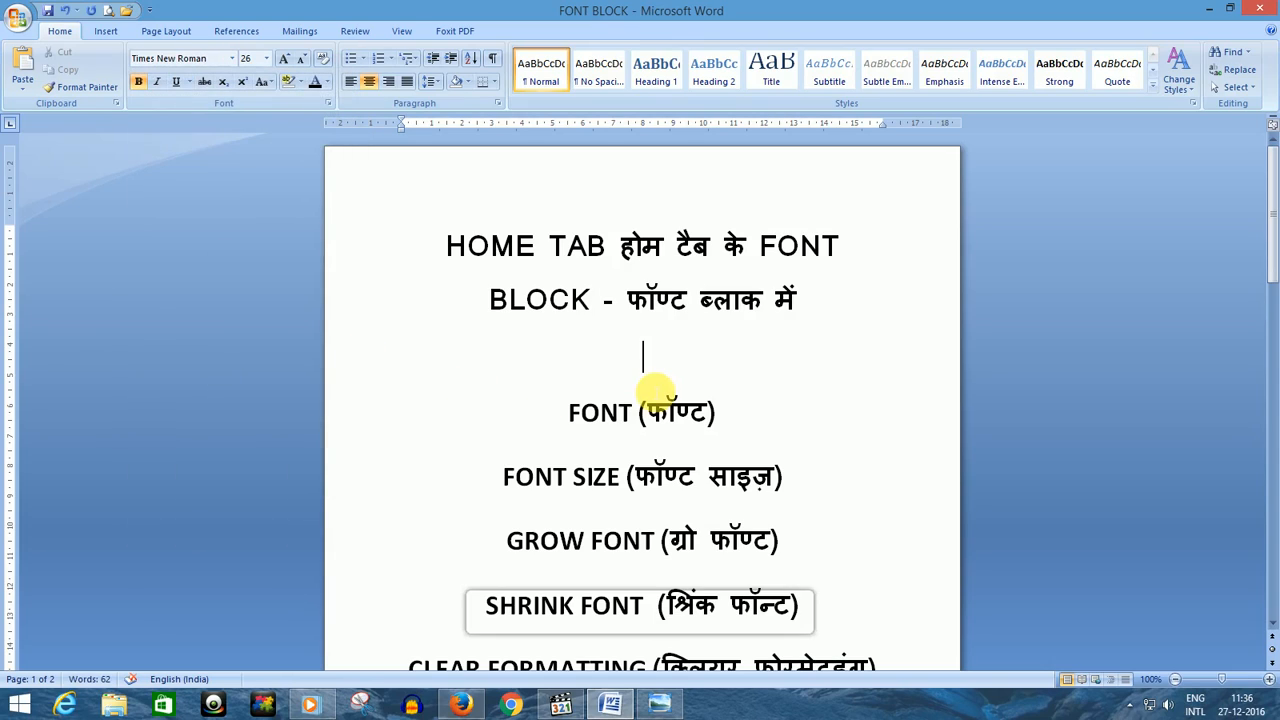
type("NET SA")
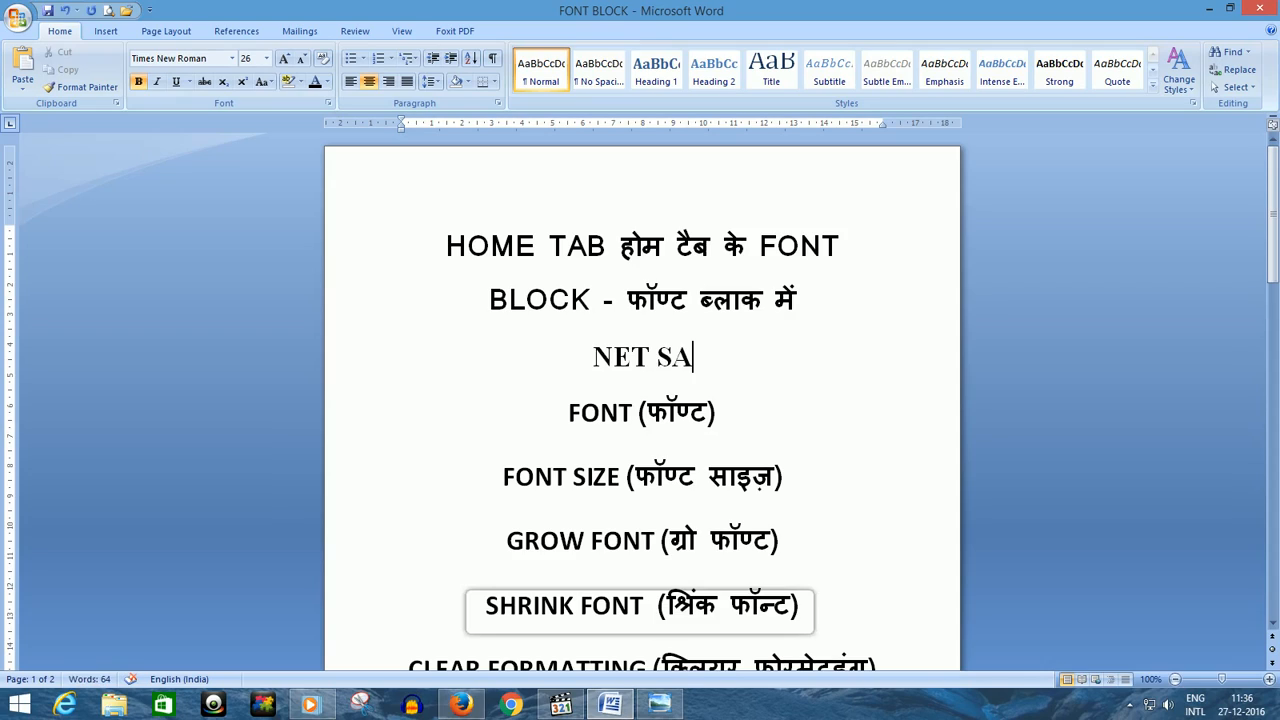
type("NSAR")
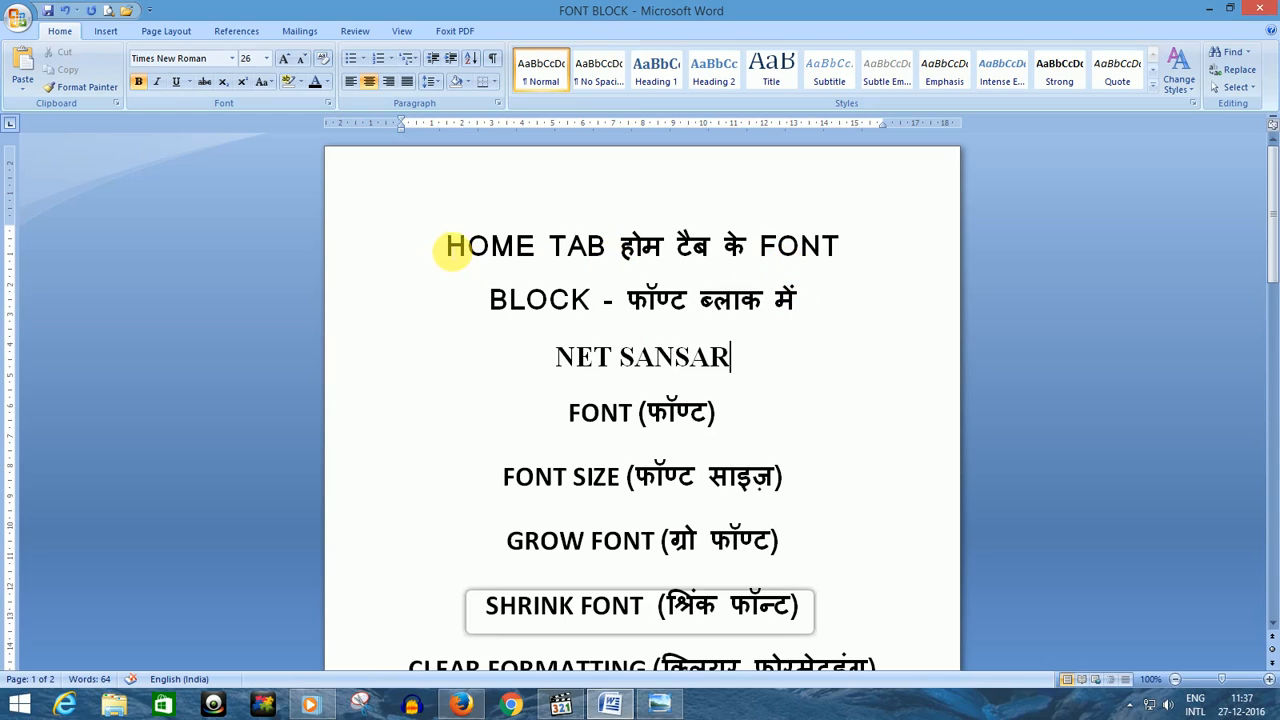
Apply the Algerian font to the text from the HOME TAB heading down through the list of font commands.
left_click_drag(456, 251, 823, 514)
scroll(781, 350, "up", 3)
scroll(779, 350, "up", 8)
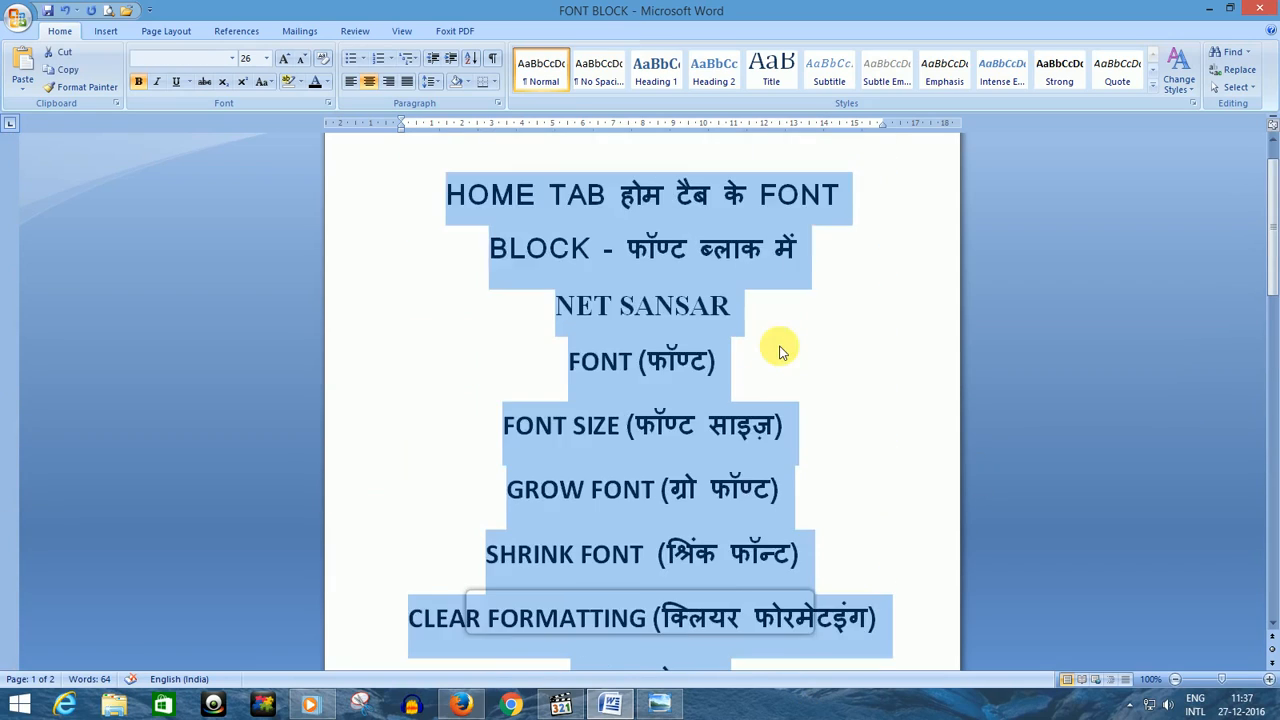
left_click(232, 58)
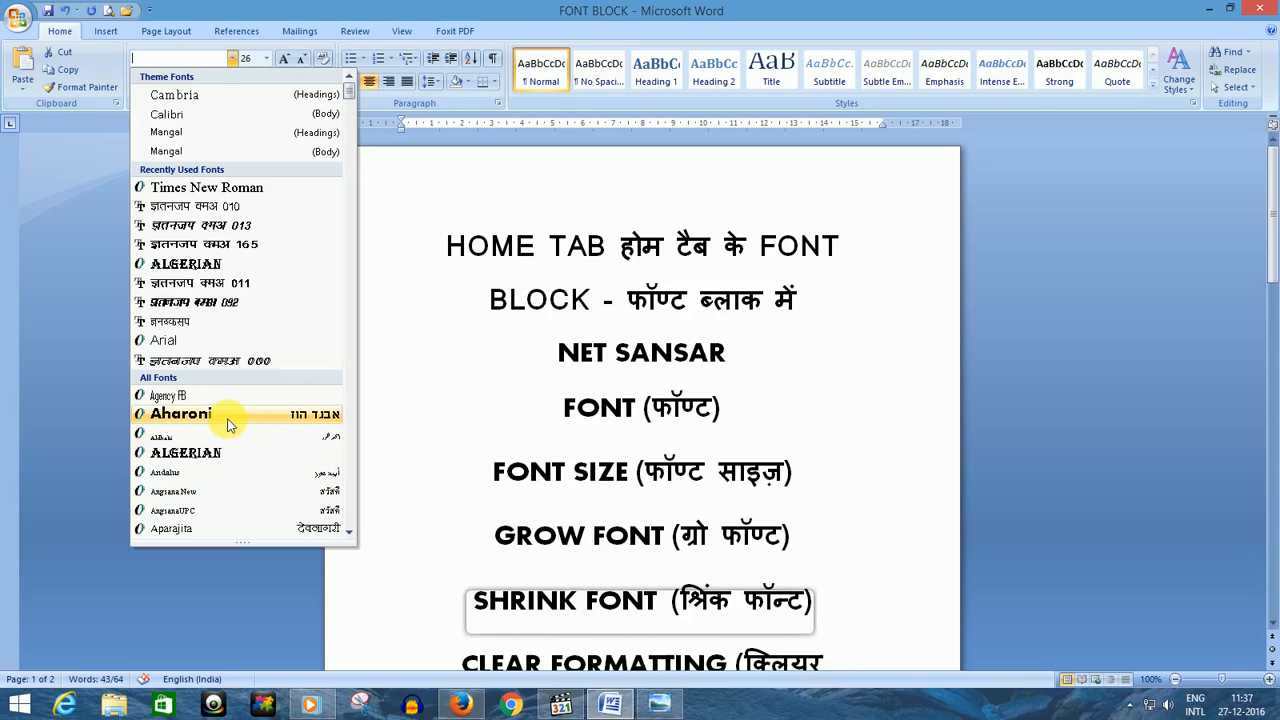
left_click(227, 453)
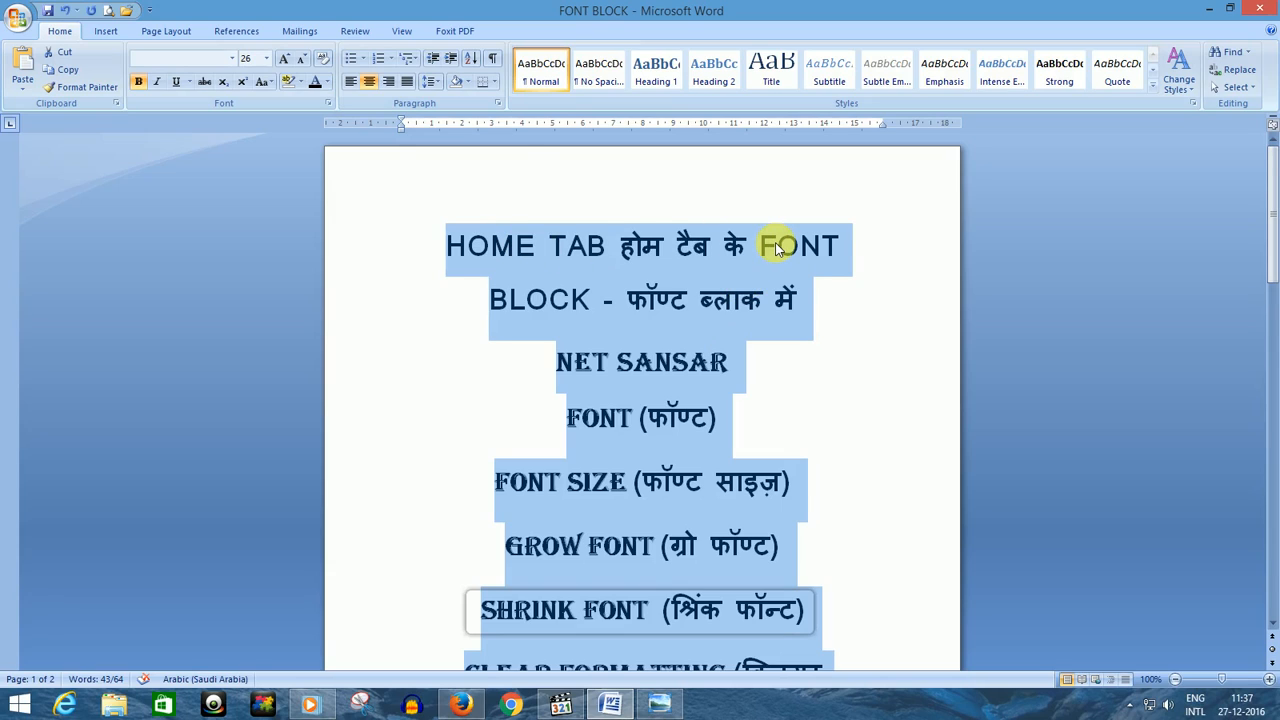
left_click(820, 511)
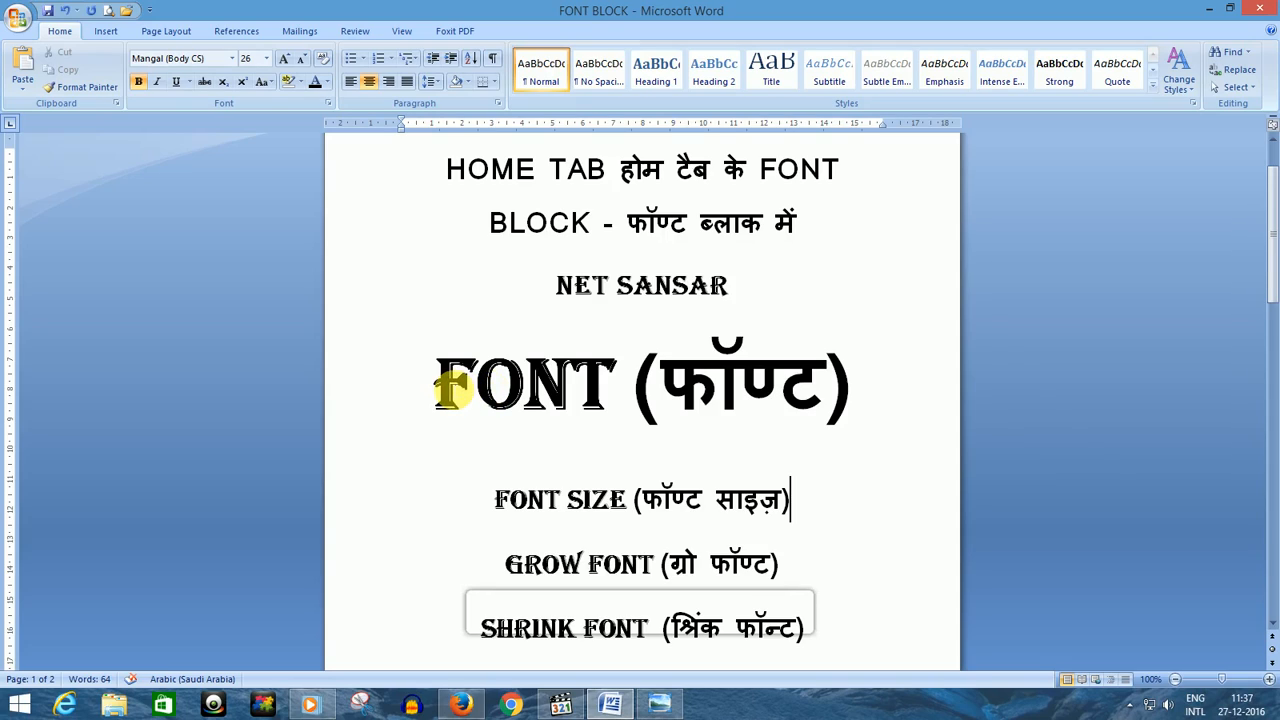
Set the font size of the FONT SIZE (फॉण्ट साइज़) line to 36.
left_click_drag(820, 517, 522, 508)
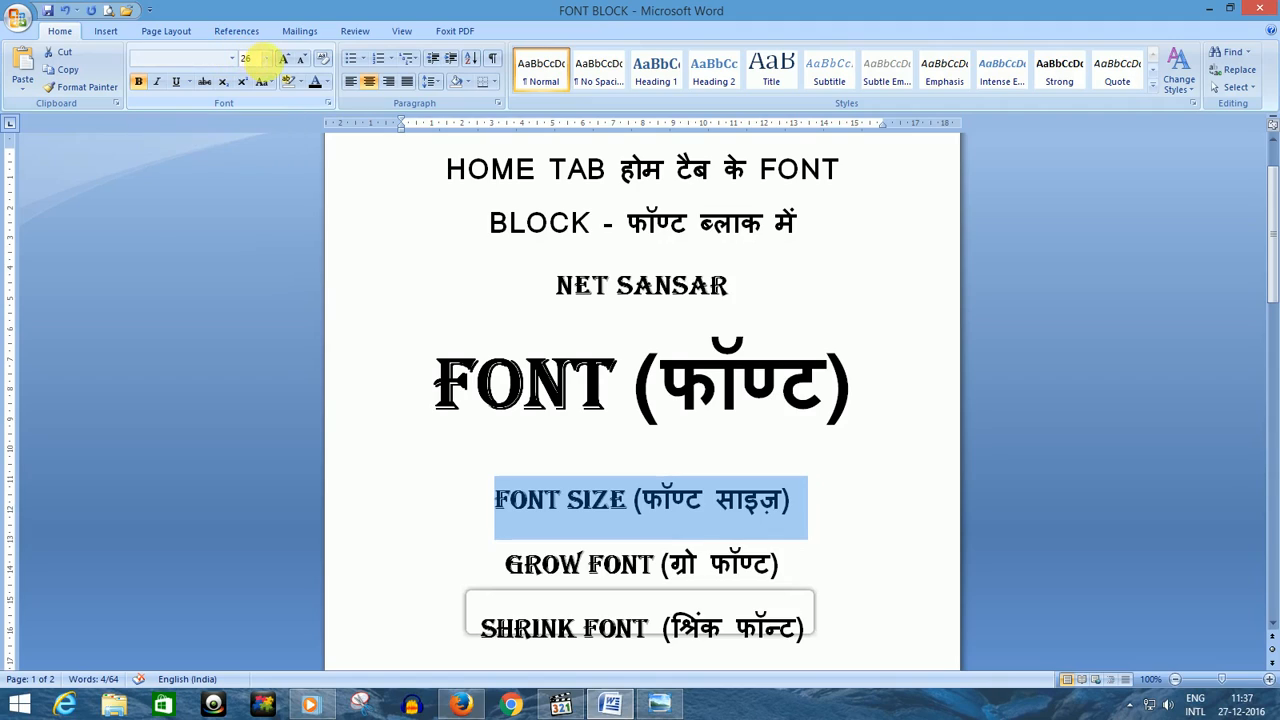
left_click(266, 59)
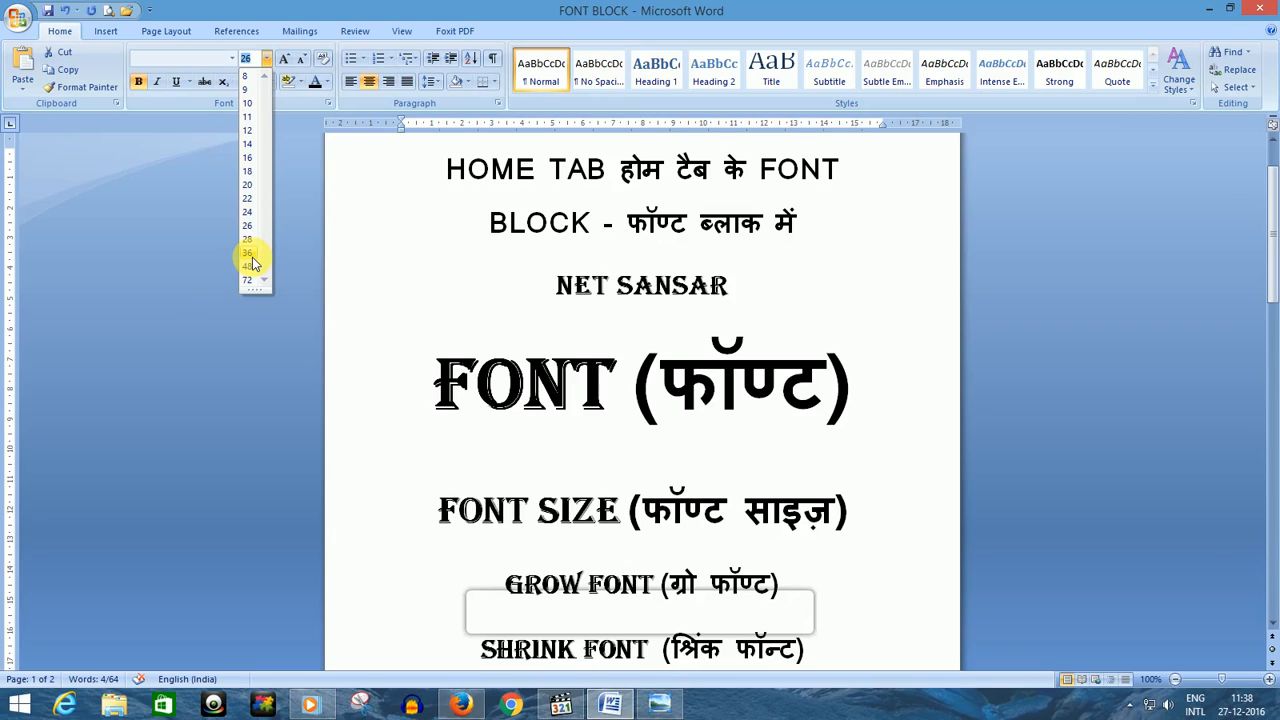
left_click(845, 477)
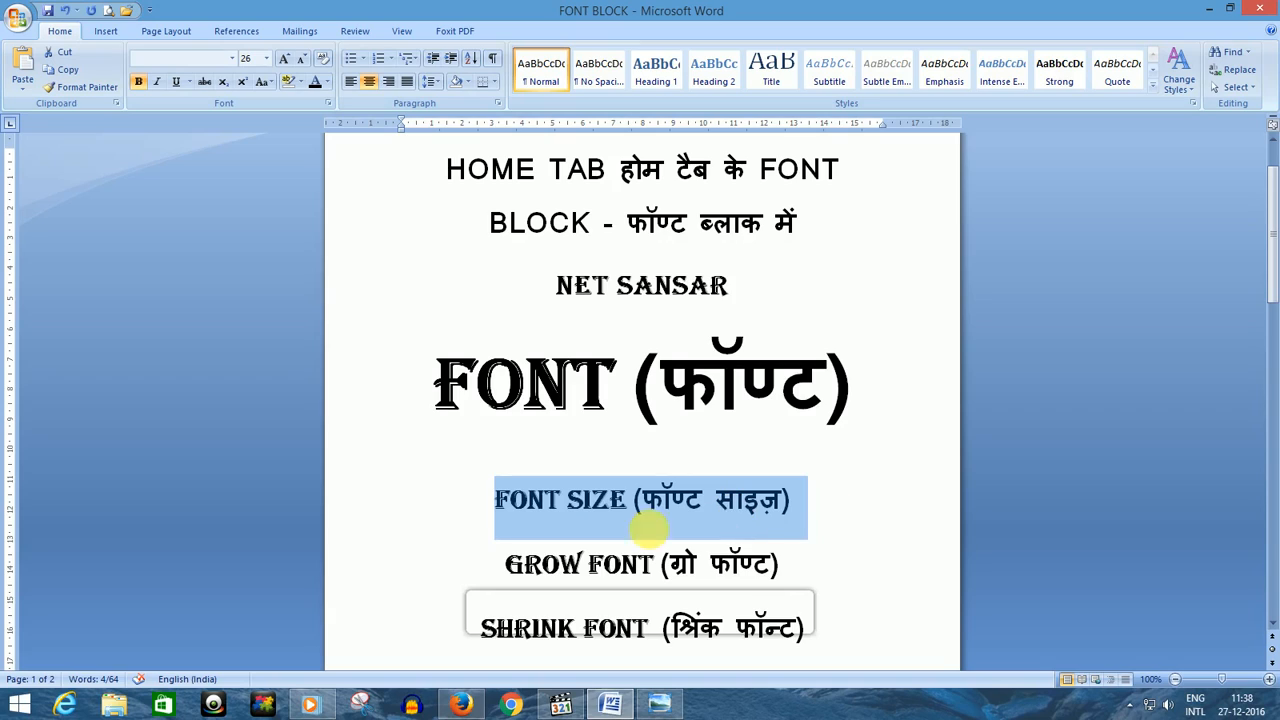
left_click(266, 58)
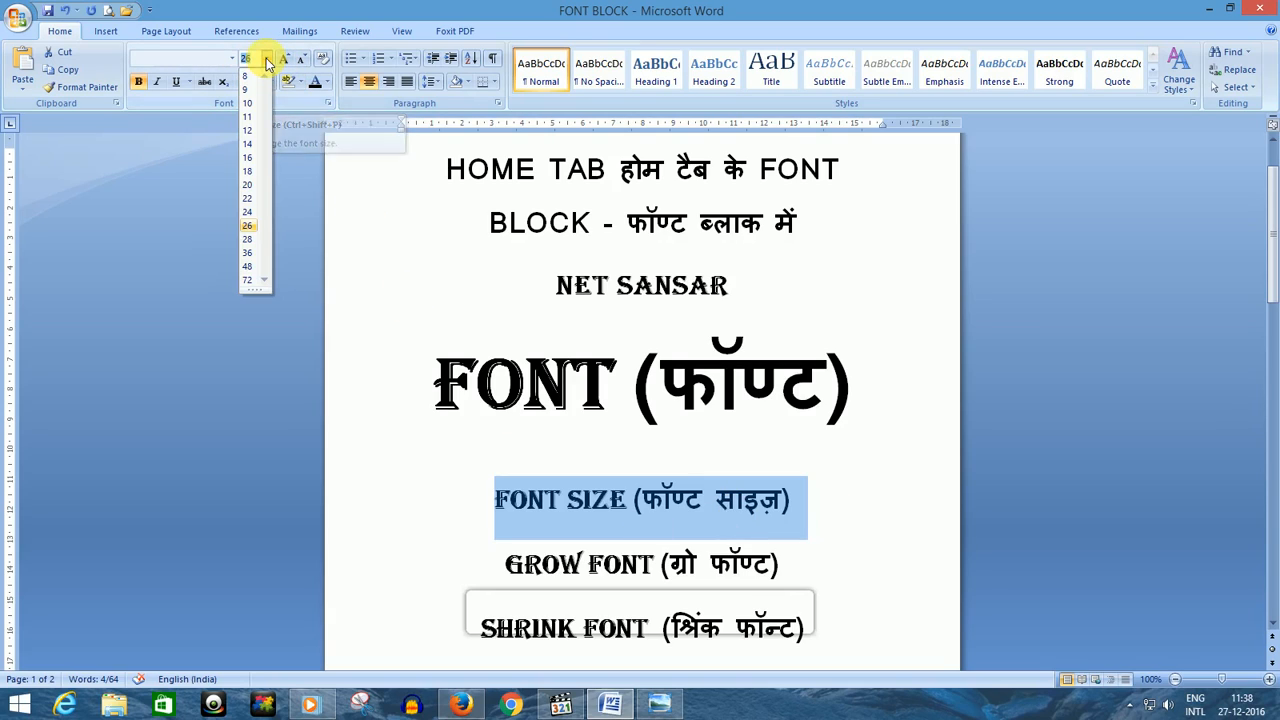
left_click(248, 255)
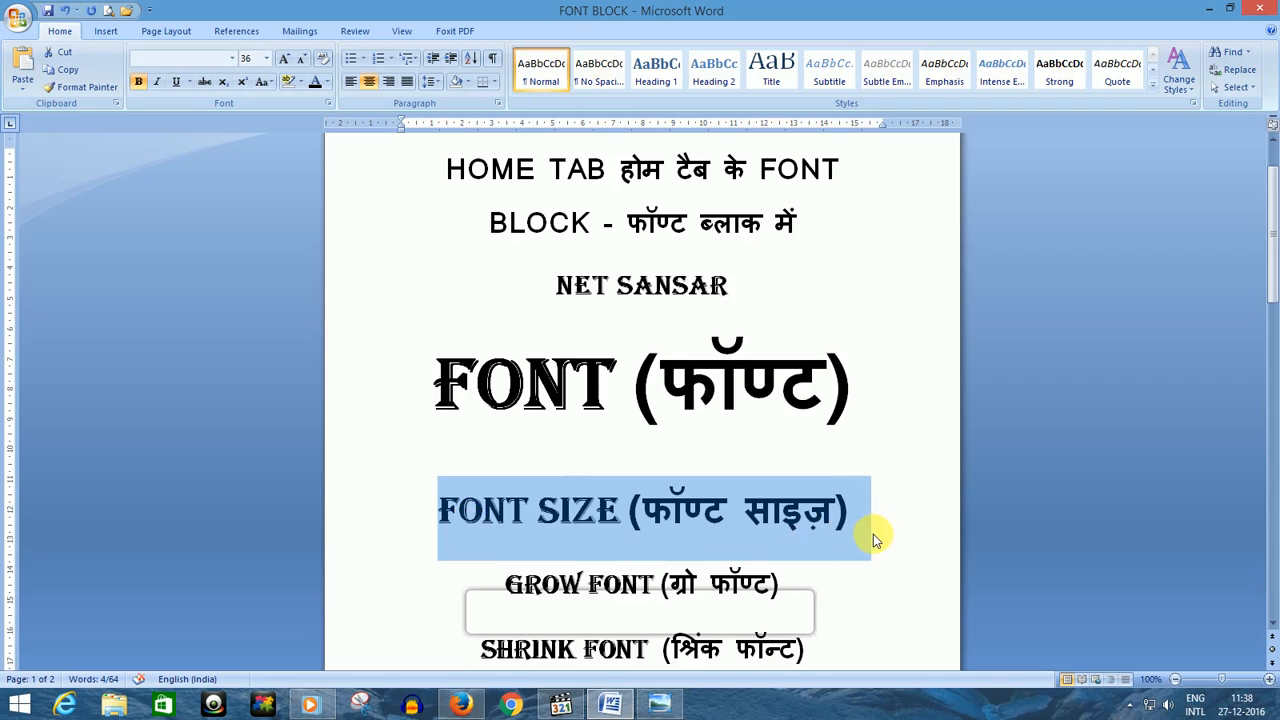
left_click(937, 482)
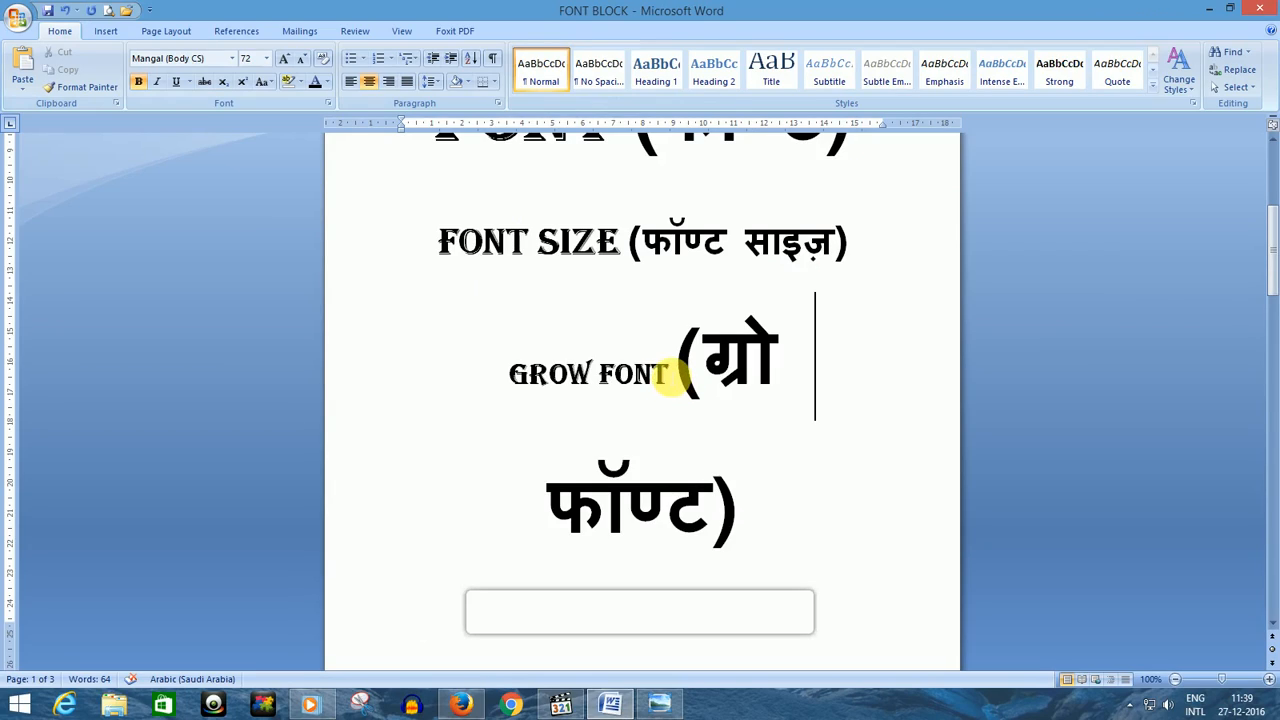
Enlarge the words GROW FONT to size 72 with Grow Font.
left_click_drag(1168, 719, 1098, 719)
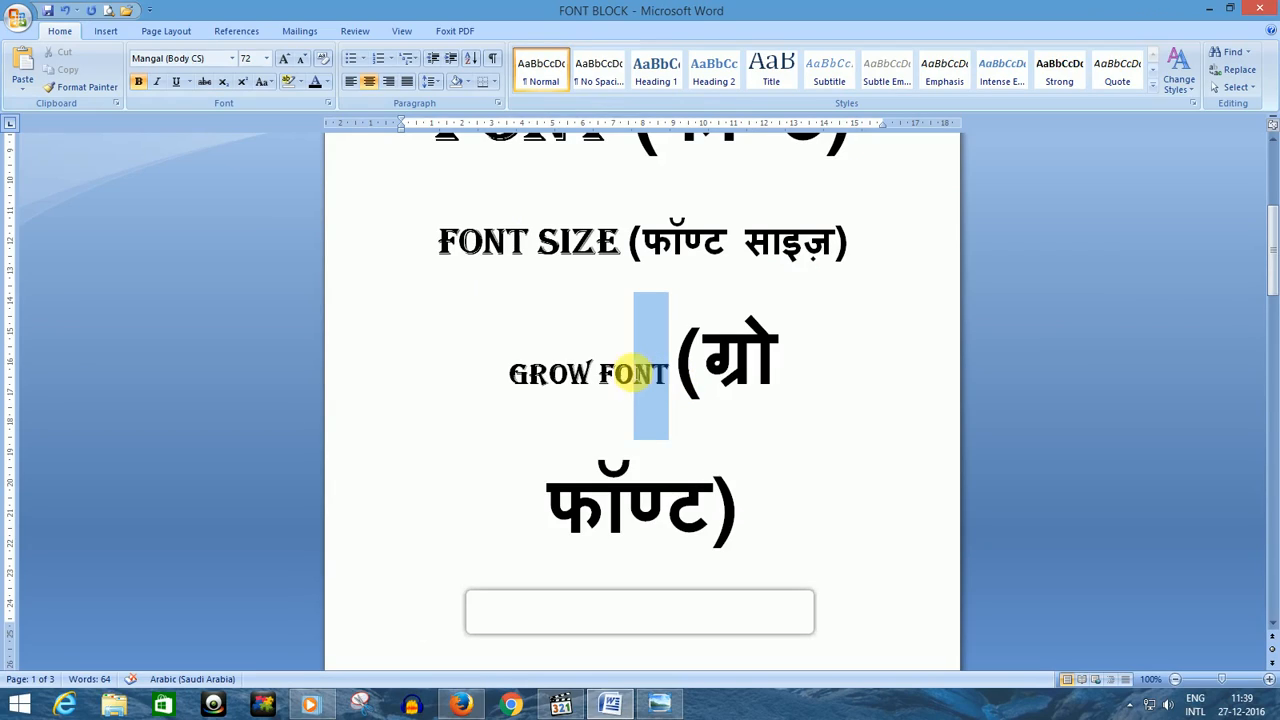
left_click_drag(650, 372, 528, 366)
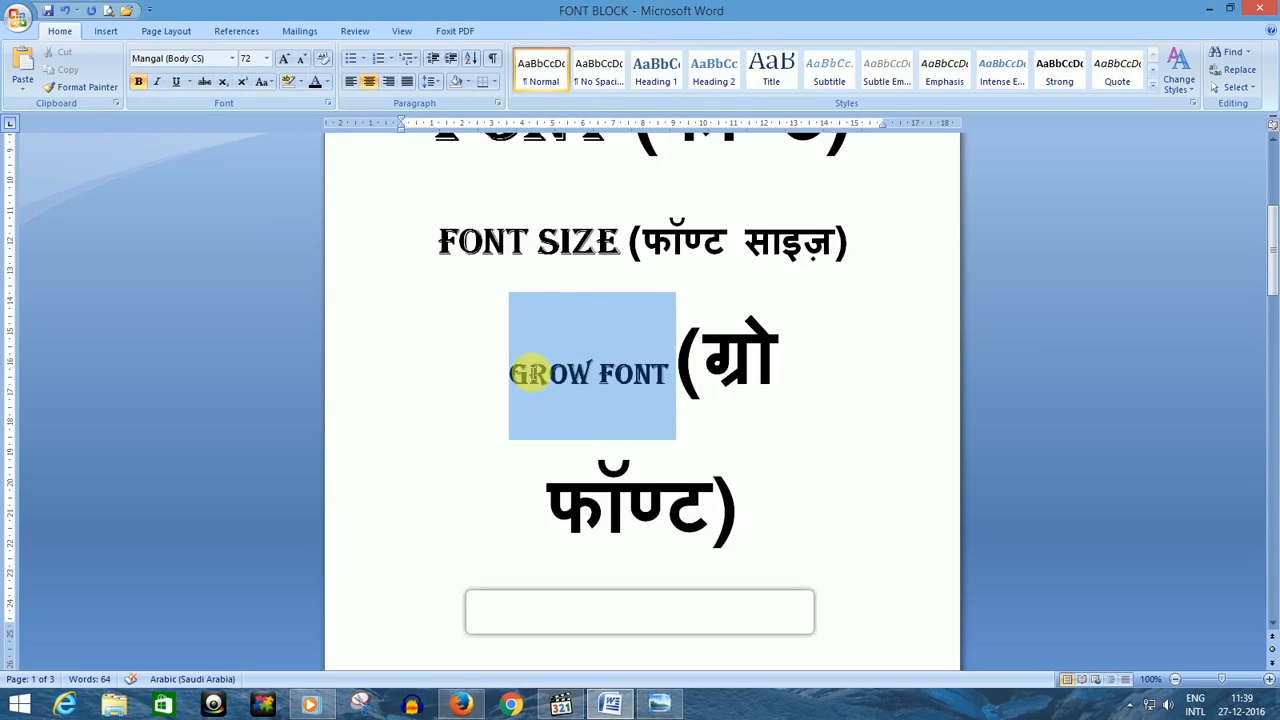
left_click(286, 62)
left_click(286, 62)
left_click(286, 62)
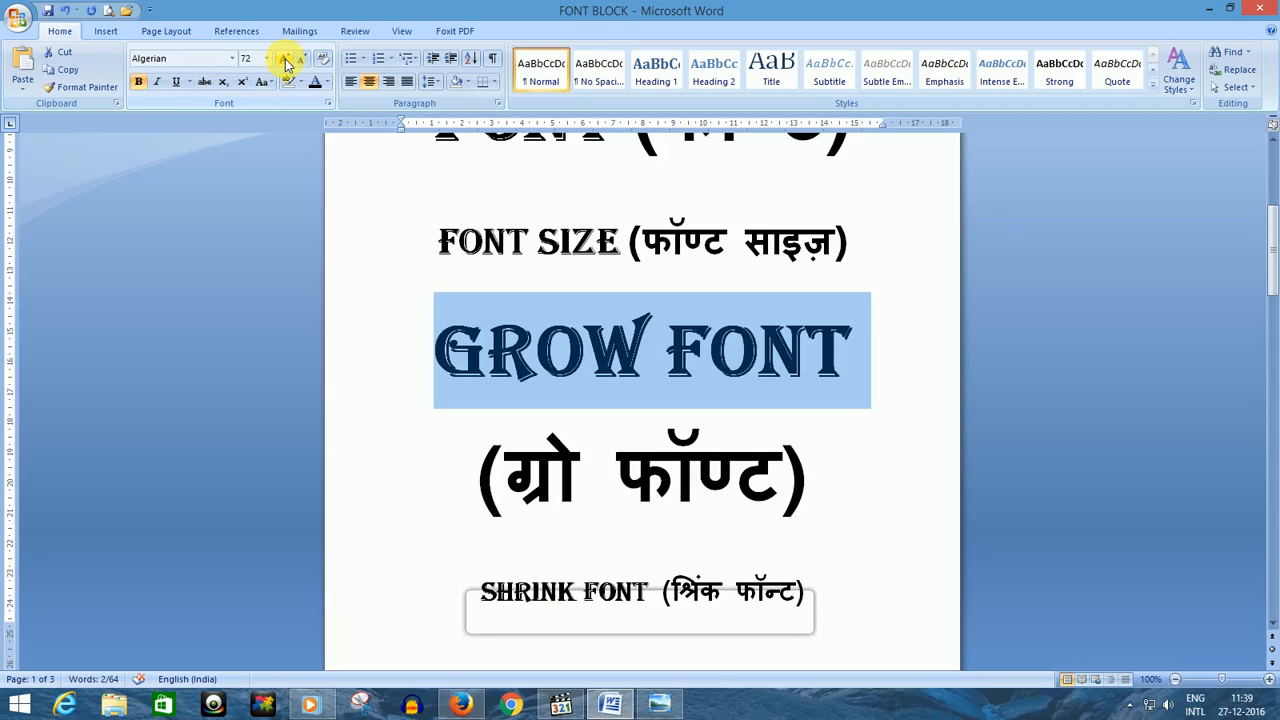
Select the whole SHRINK FONT (श्रिंक फॉन्ट) line.
scroll(834, 594, "down", 3)
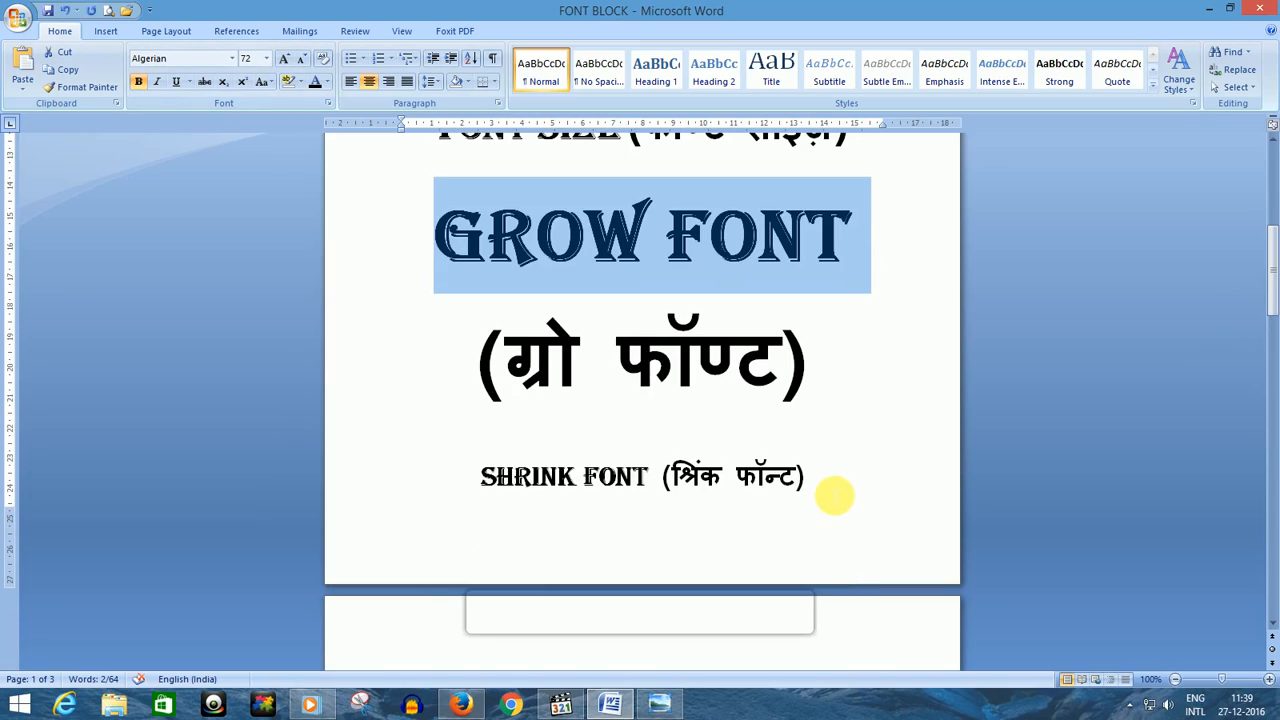
left_click_drag(834, 494, 486, 491)
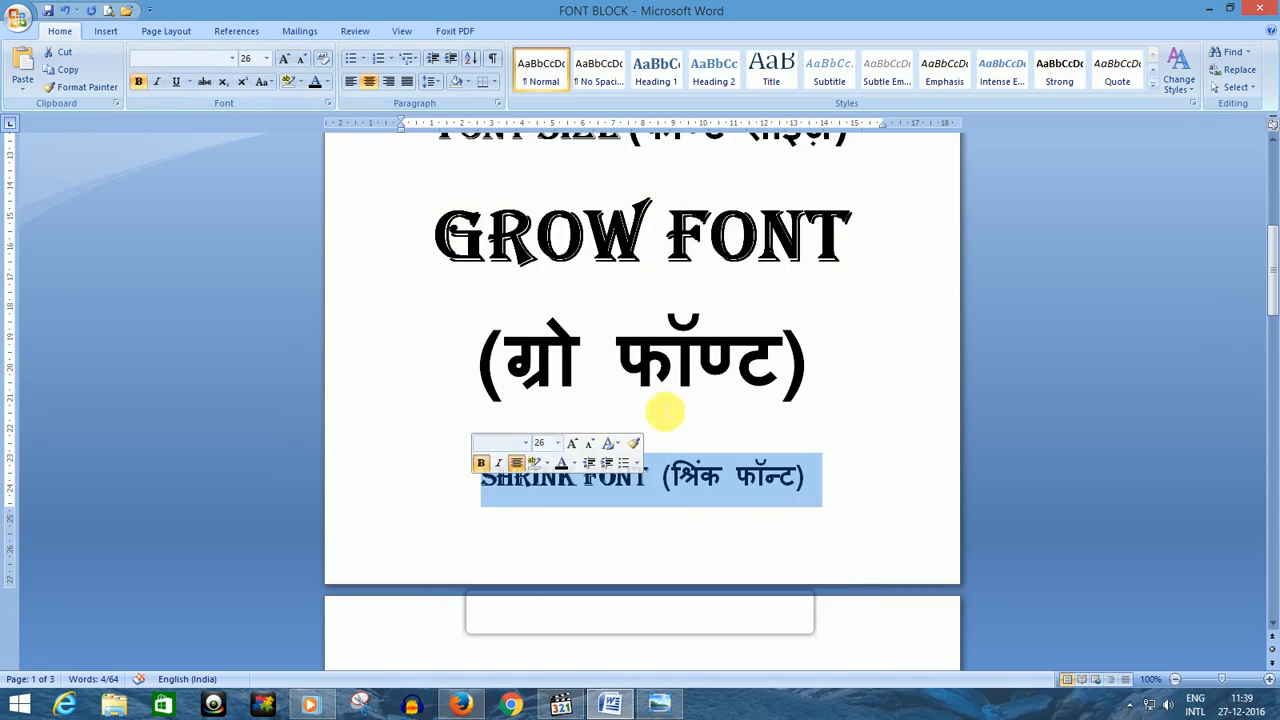
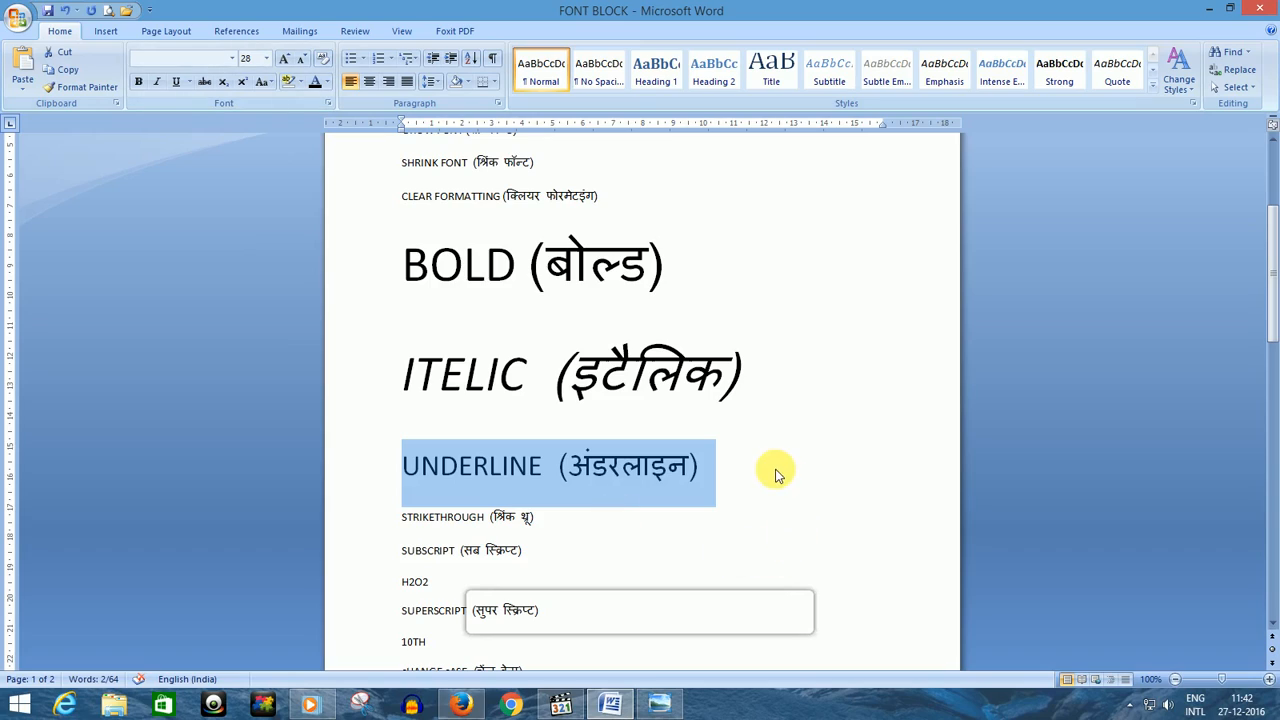
Try a red underline on the UNDERLINE (अंडरलाइन) line and remove the underline again.
left_click(176, 84)
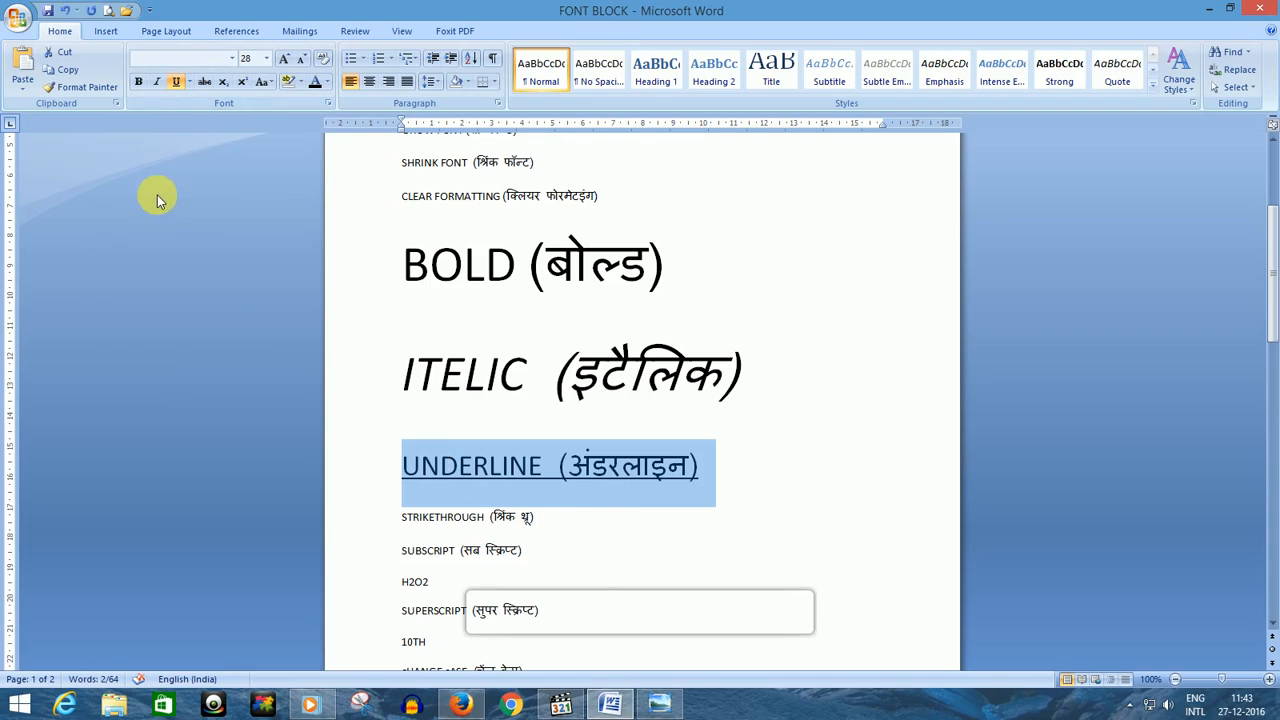
left_click(191, 82)
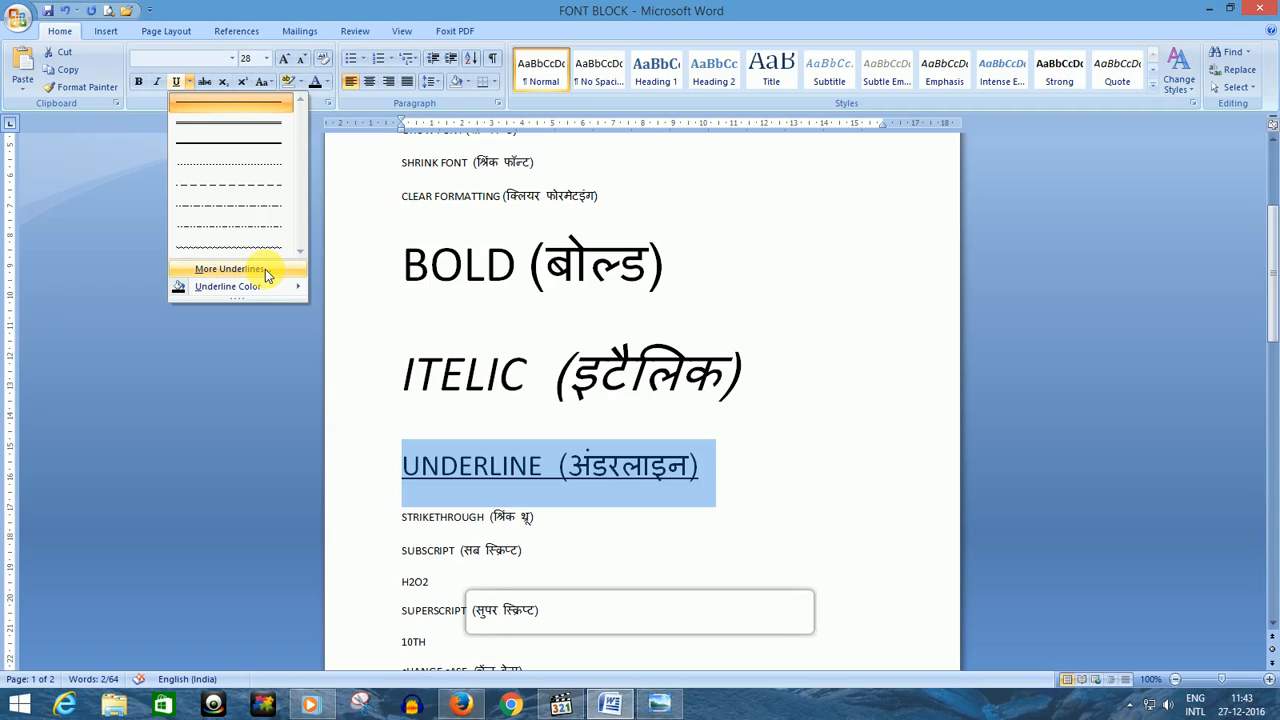
mouse_move(251, 287)
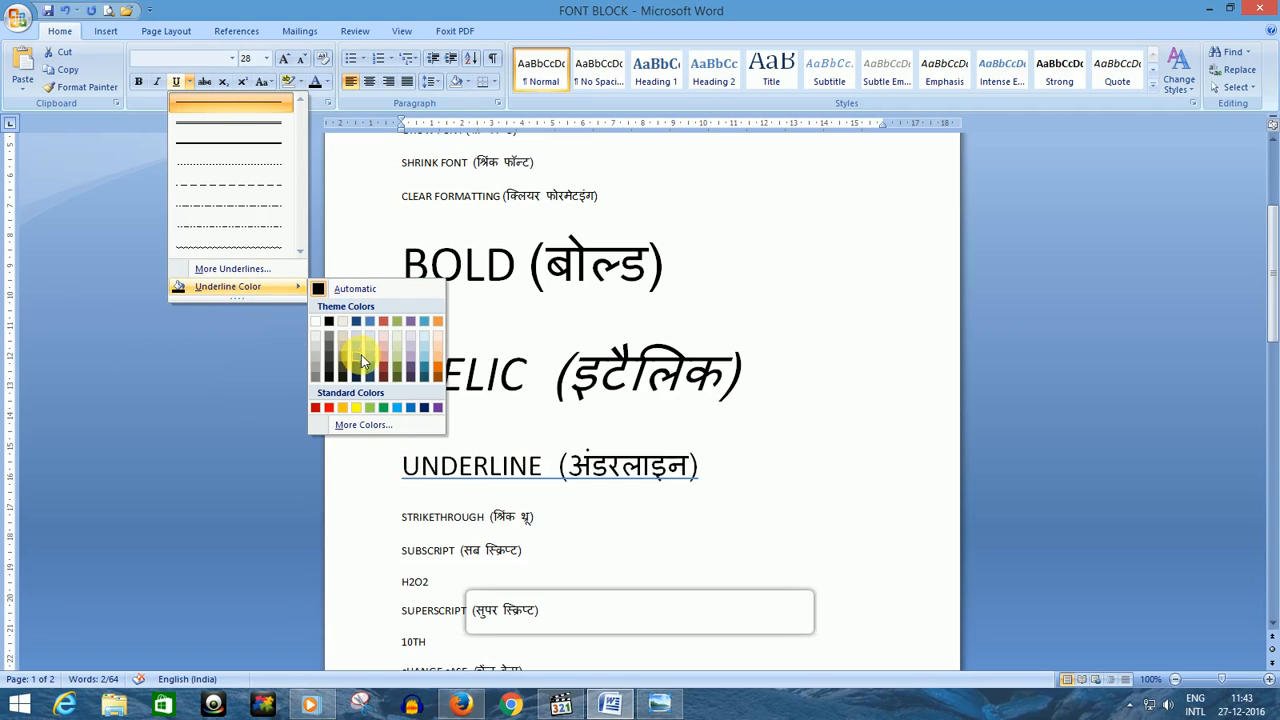
left_click(333, 408)
left_click(770, 470)
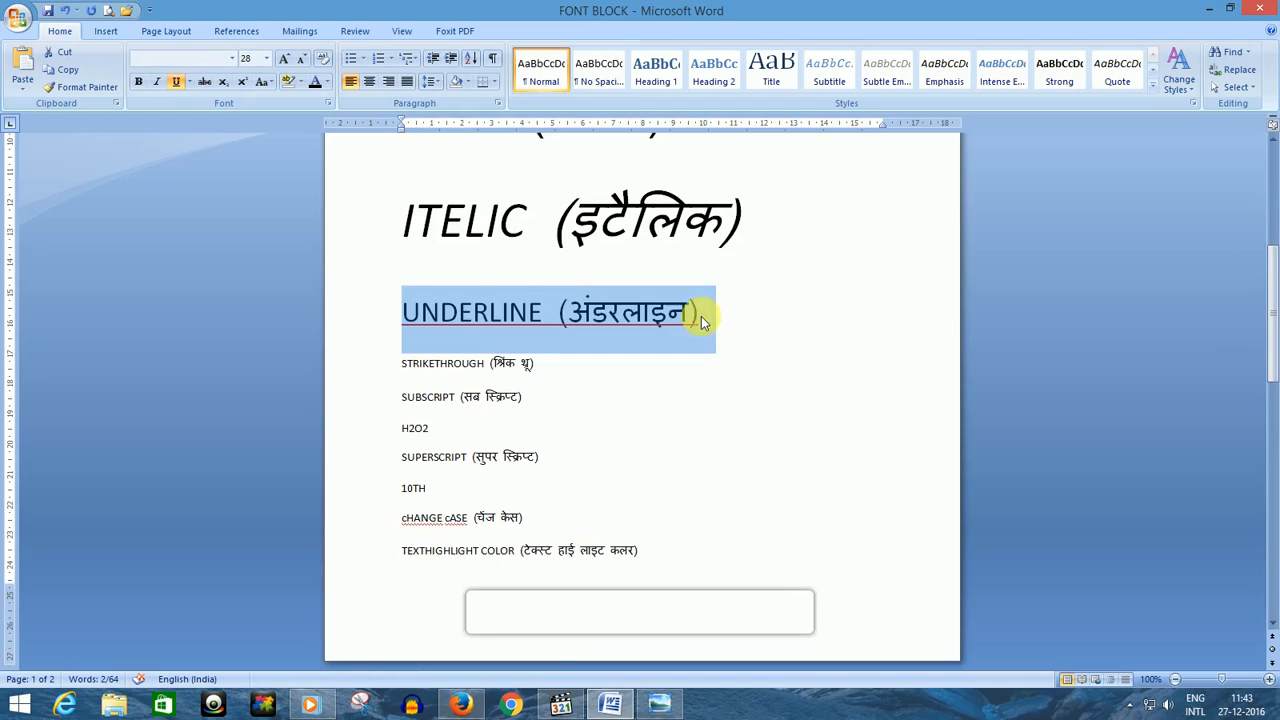
left_click(176, 82)
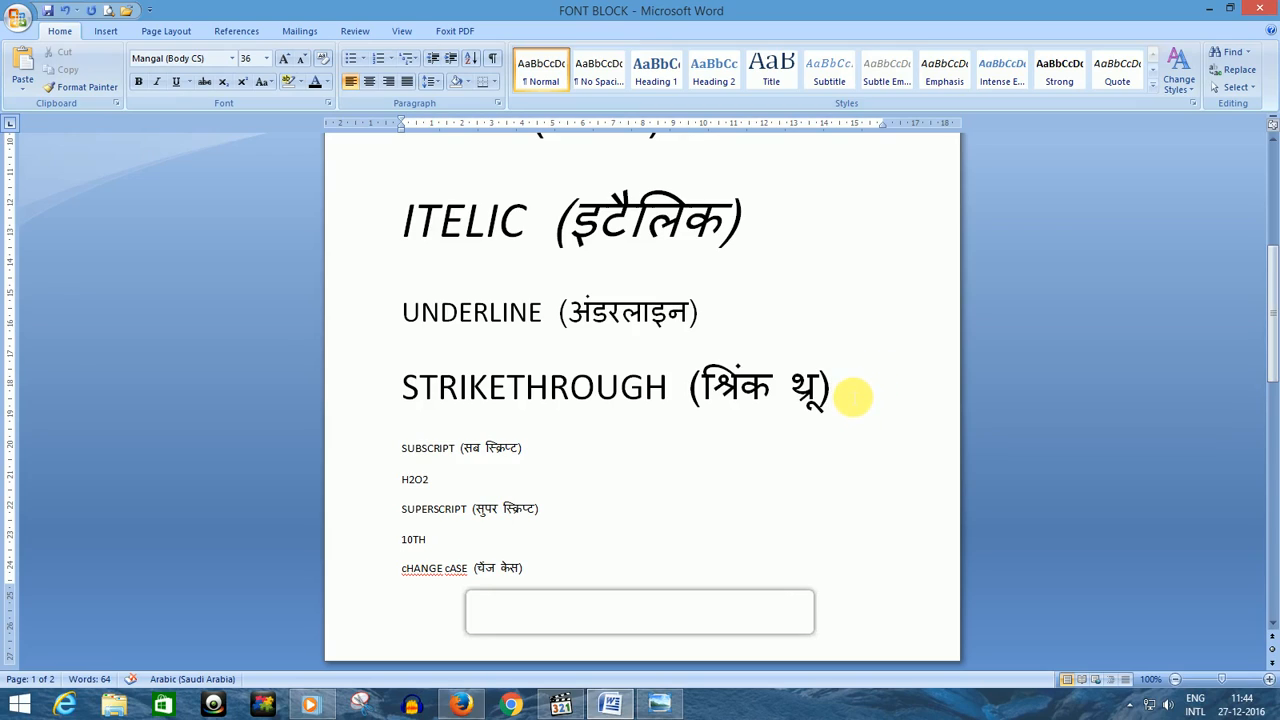
Apply strikethrough to the whole STRIKETHROUGH (श्रिंक थ्रू) line.
left_click_drag(848, 398, 543, 394)
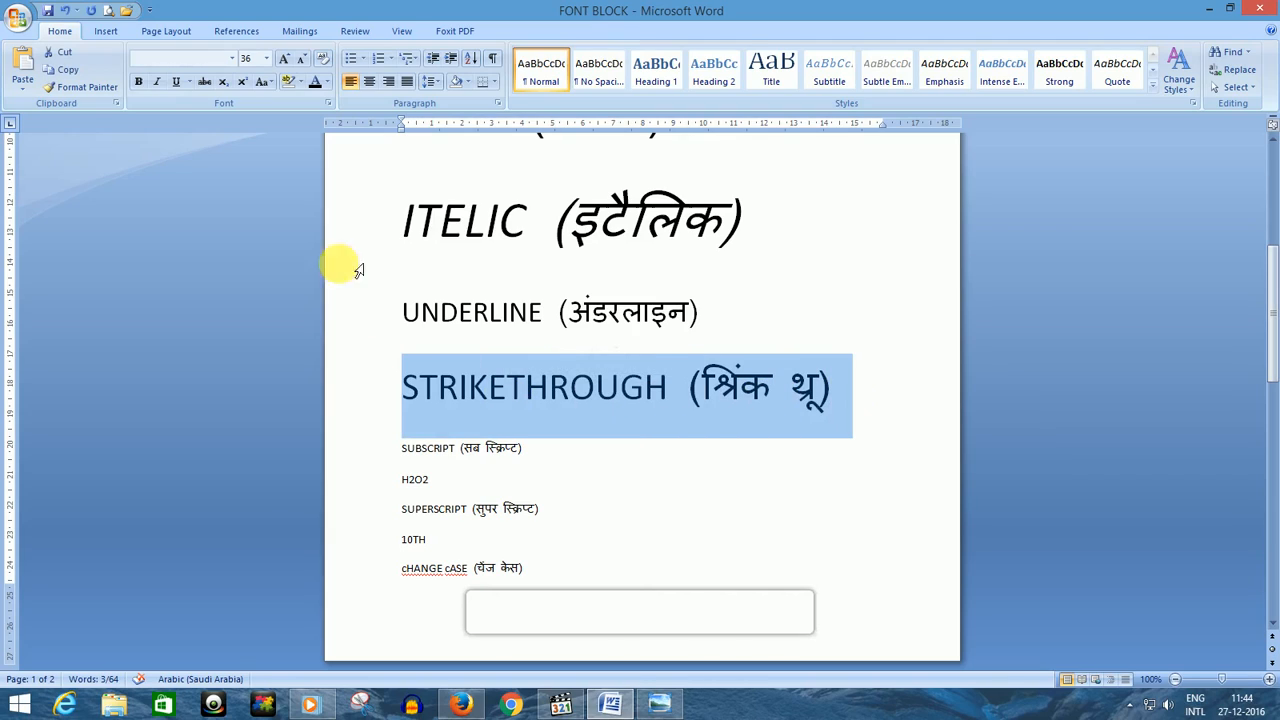
left_click(203, 84)
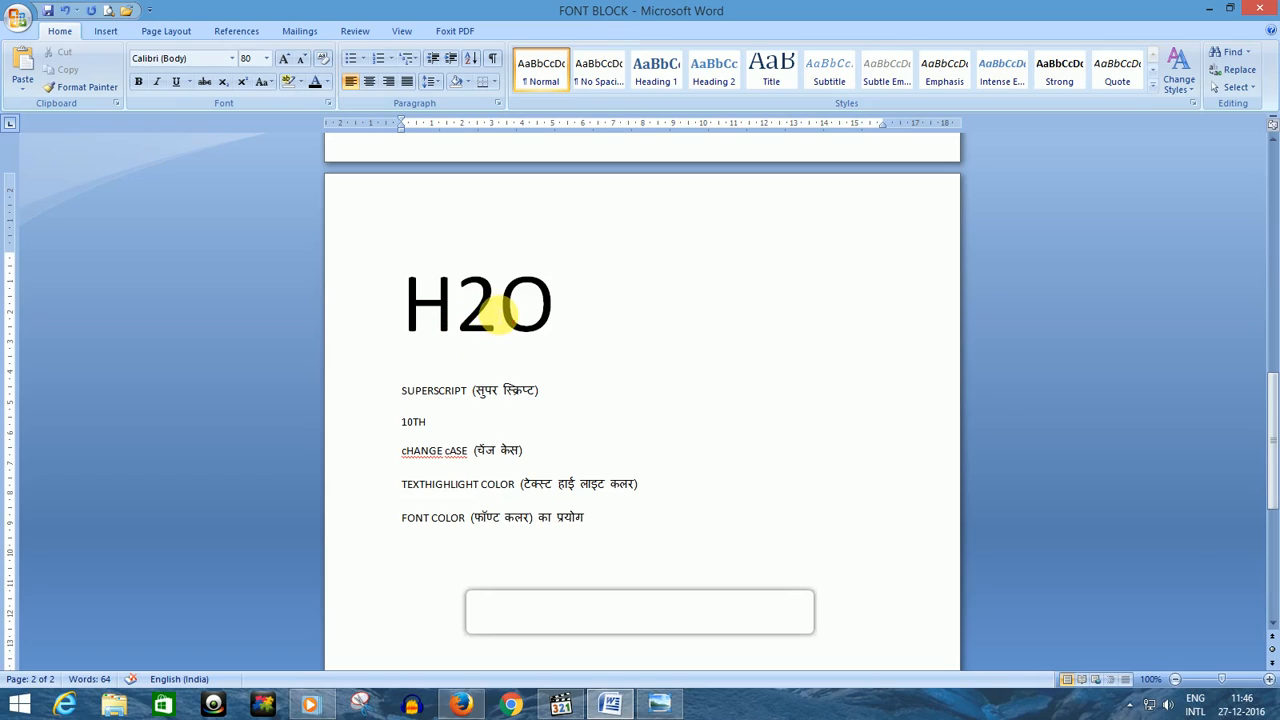
Format the 2 in the large H2O text as subscript.
left_click(499, 312)
left_click_drag(496, 312, 474, 314)
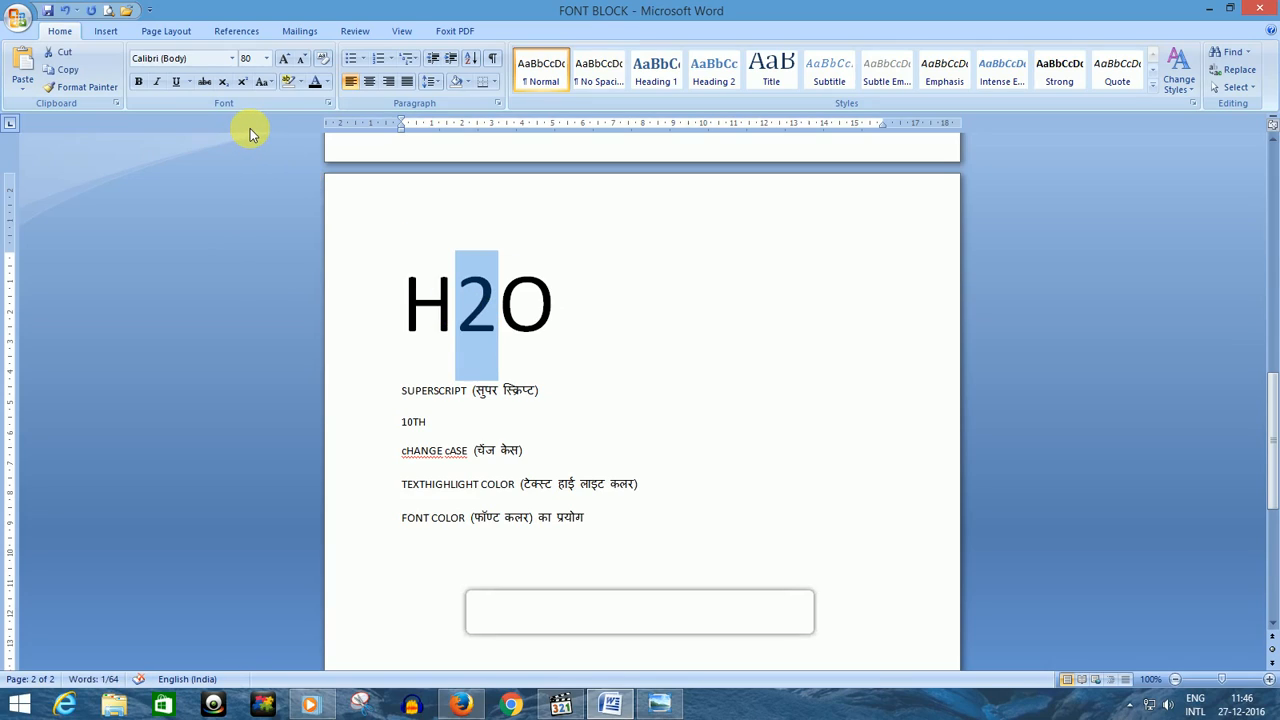
left_click(222, 81)
left_click(541, 315)
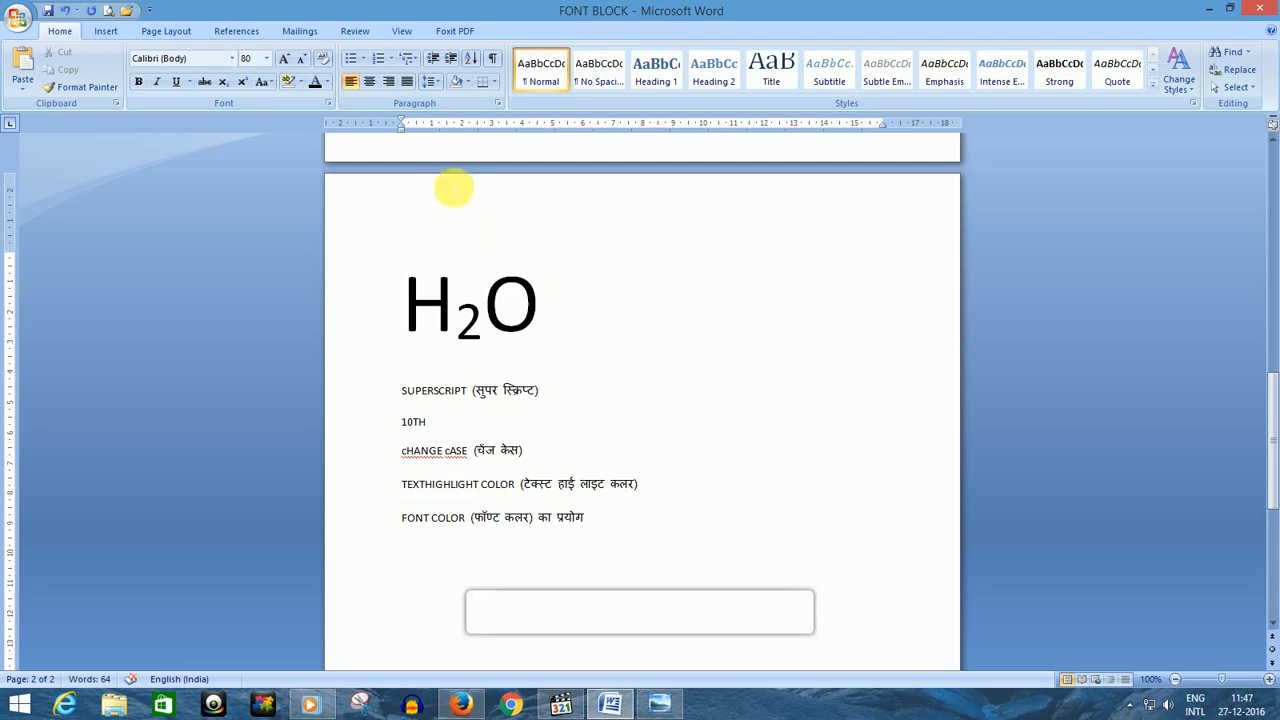
Add 222 as subscript text after the H2O formula and delete the spaces in front of it.
left_click(222, 81)
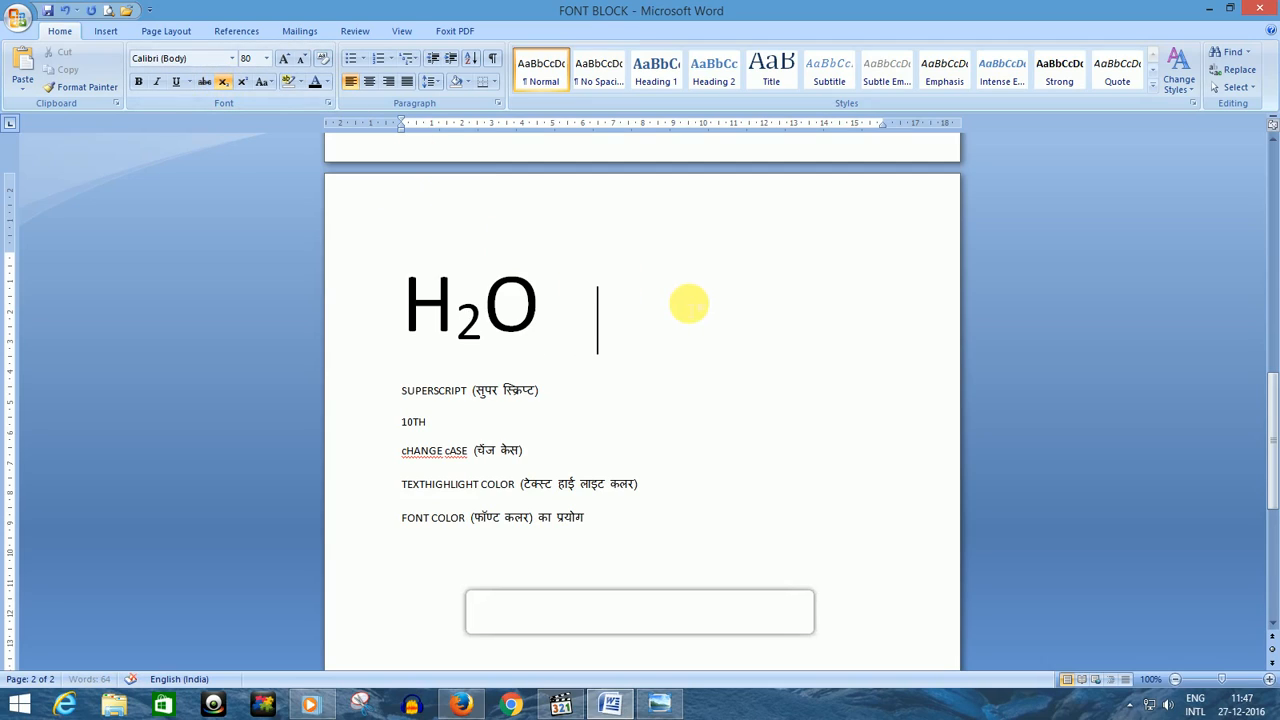
type("222")
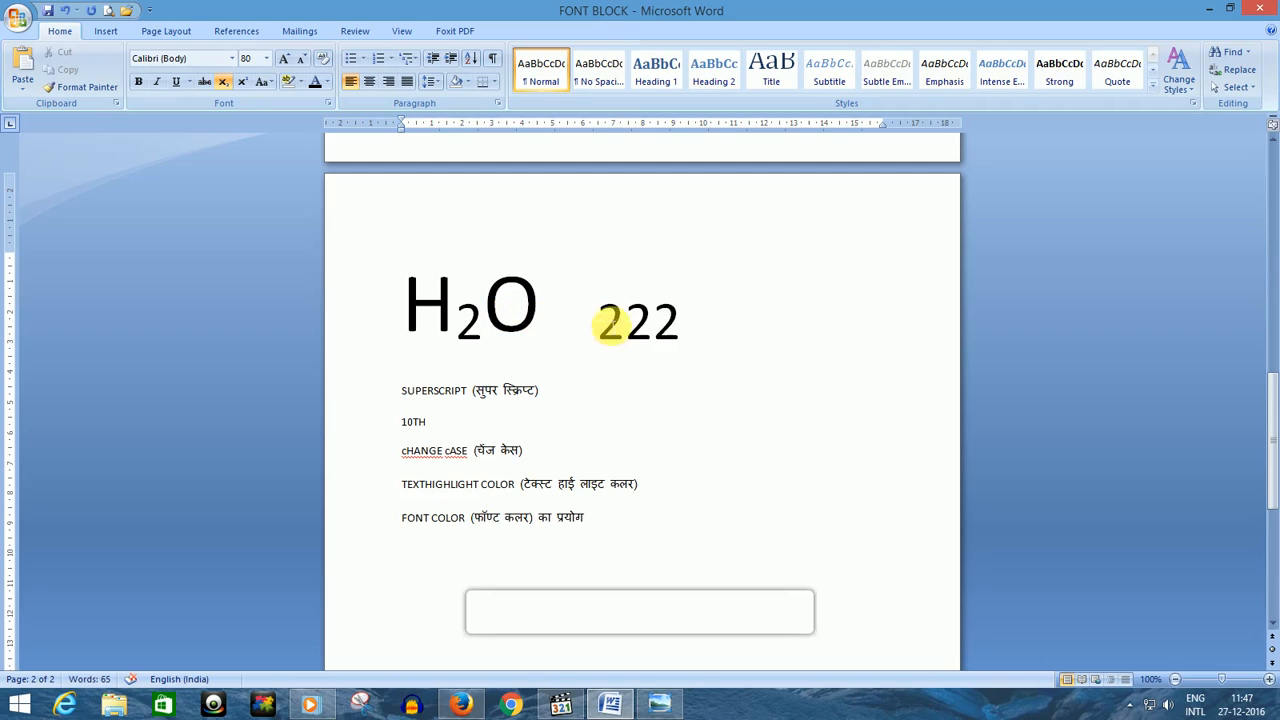
left_click(592, 320)
key("BackSpace")
key("BackSpace")
key("BackSpace")
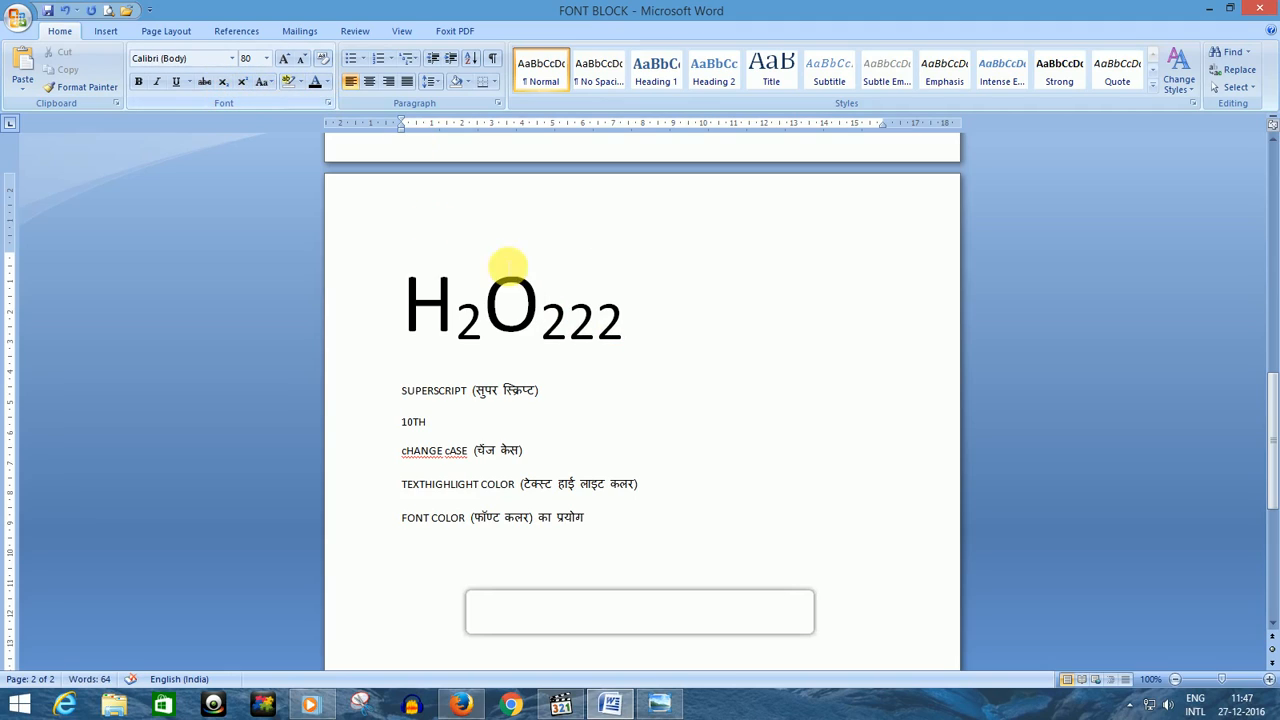
left_click(570, 320)
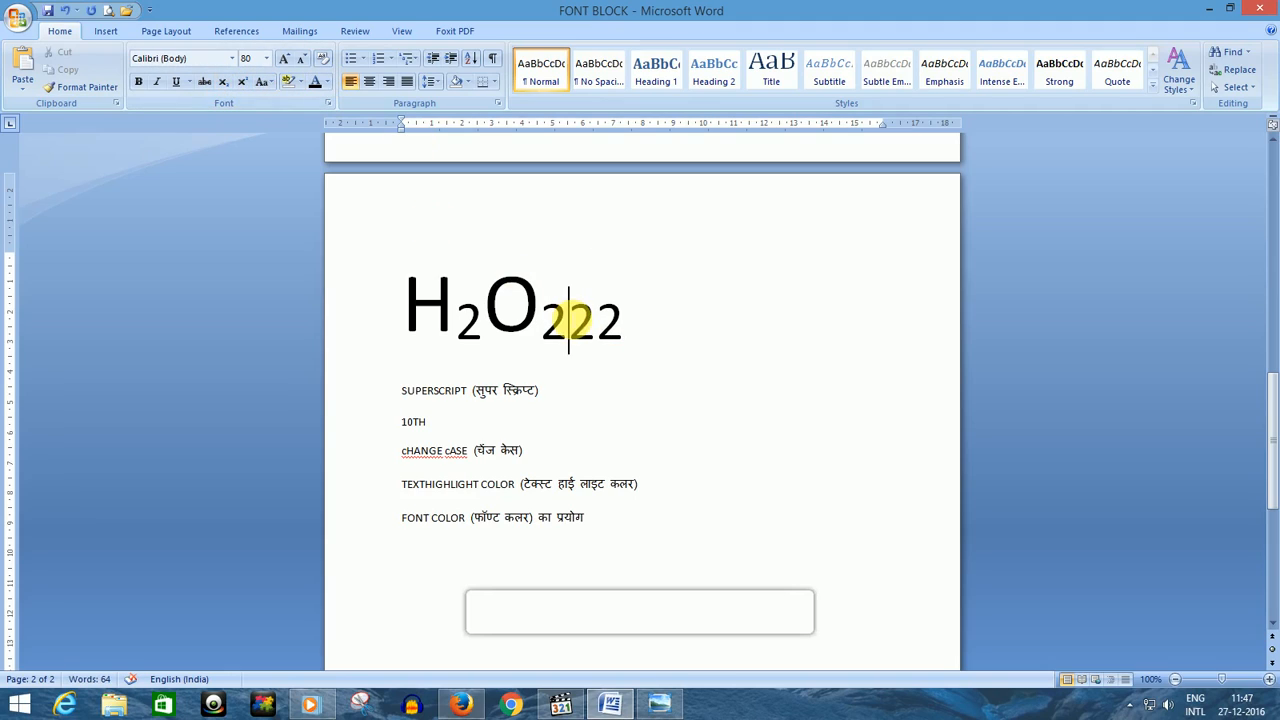
left_click(224, 82)
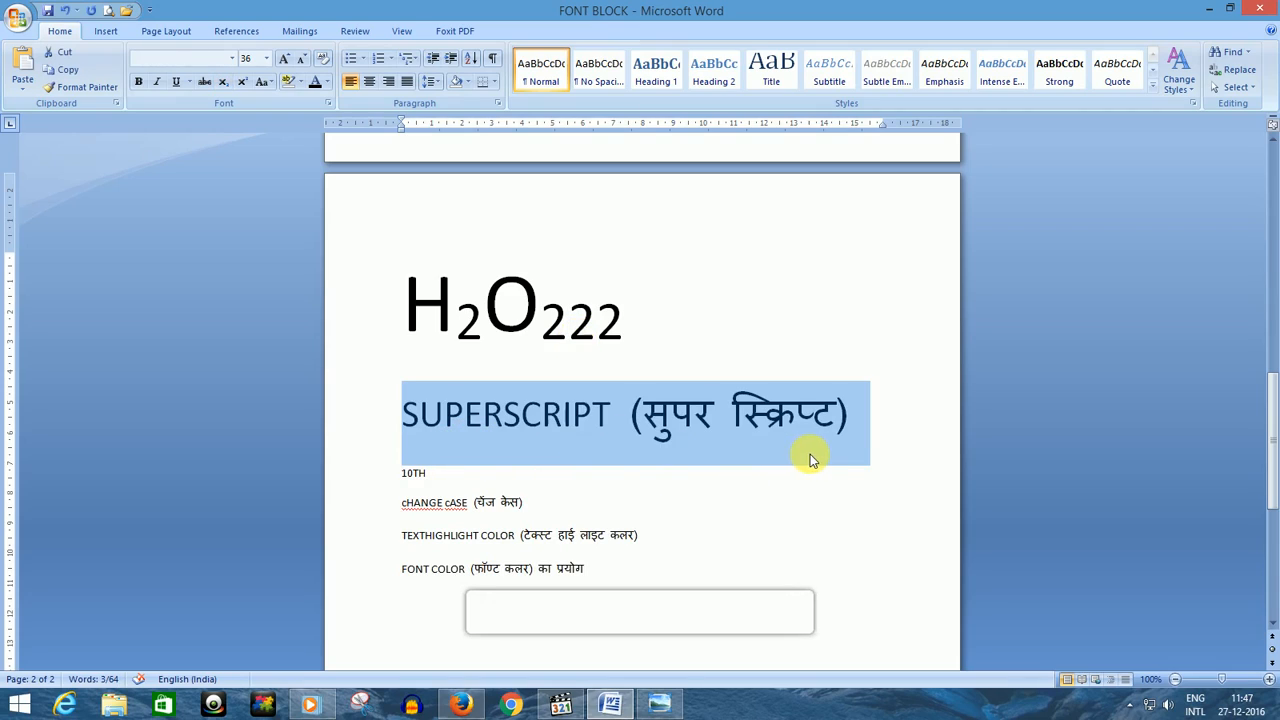
Enlarge the 10TH text to size 90 and format its TH as superscript.
left_click_drag(438, 478, 400, 477)
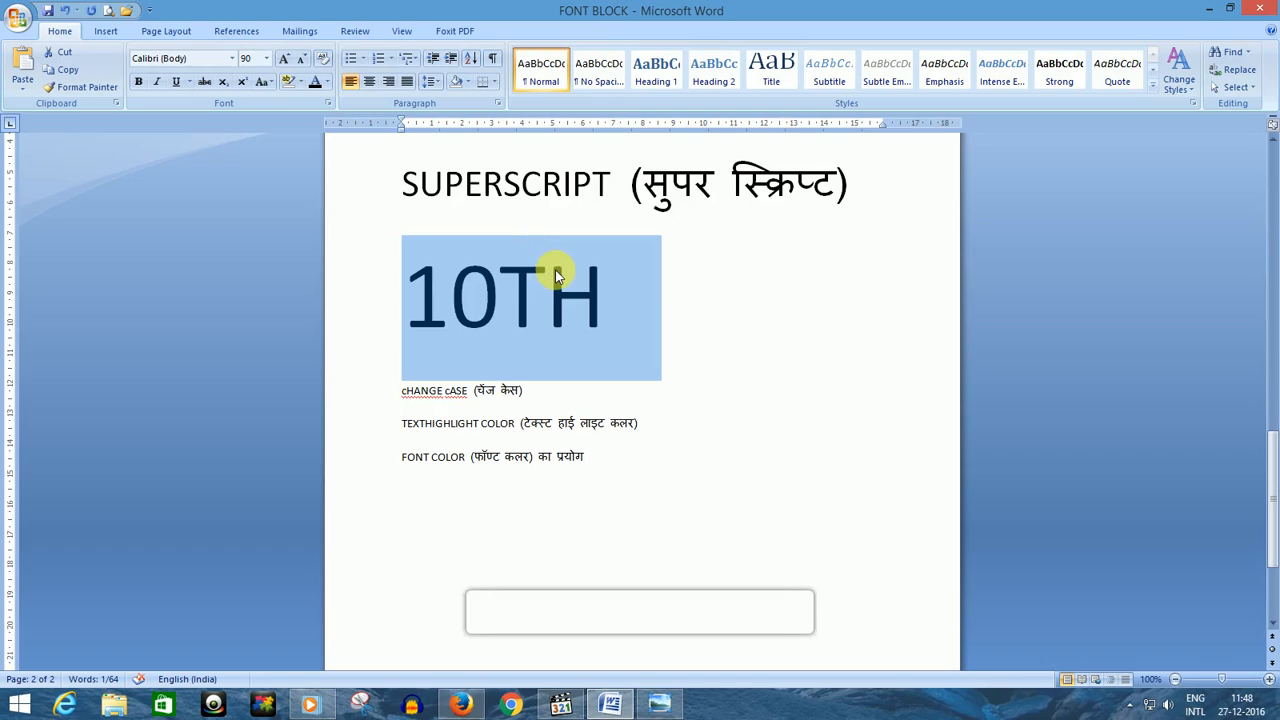
left_click(598, 295)
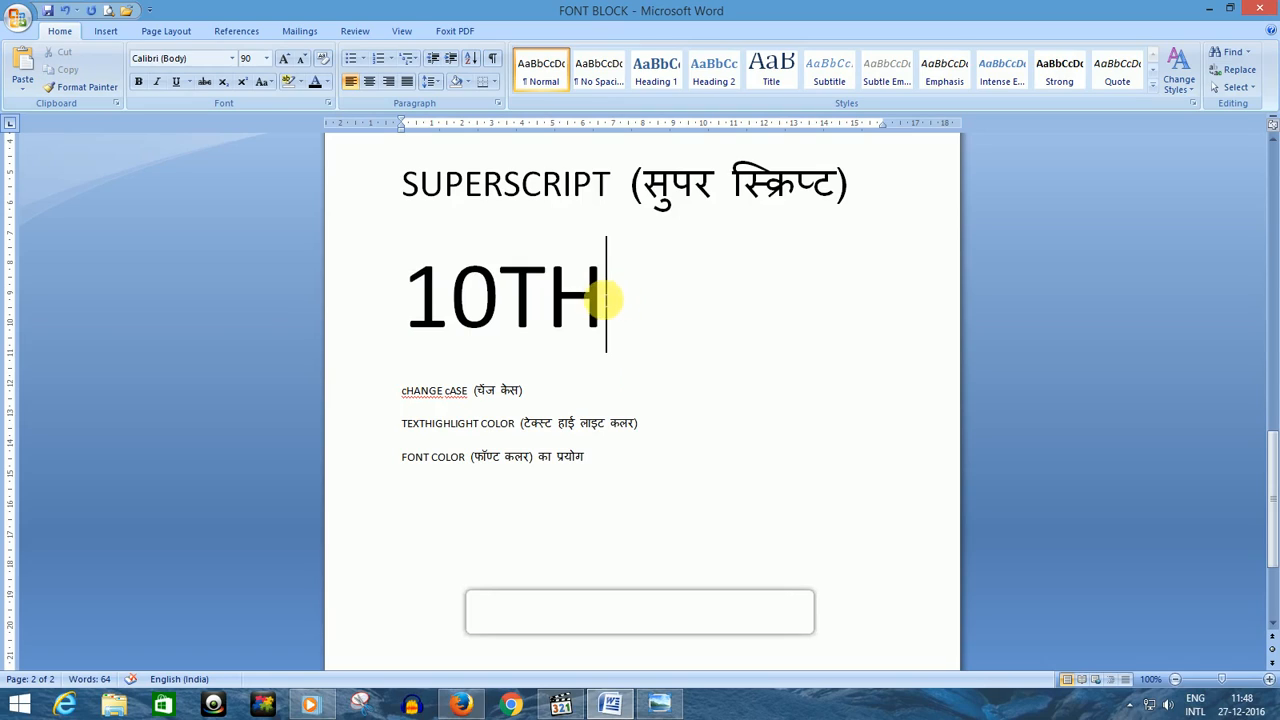
left_click_drag(602, 298, 520, 286)
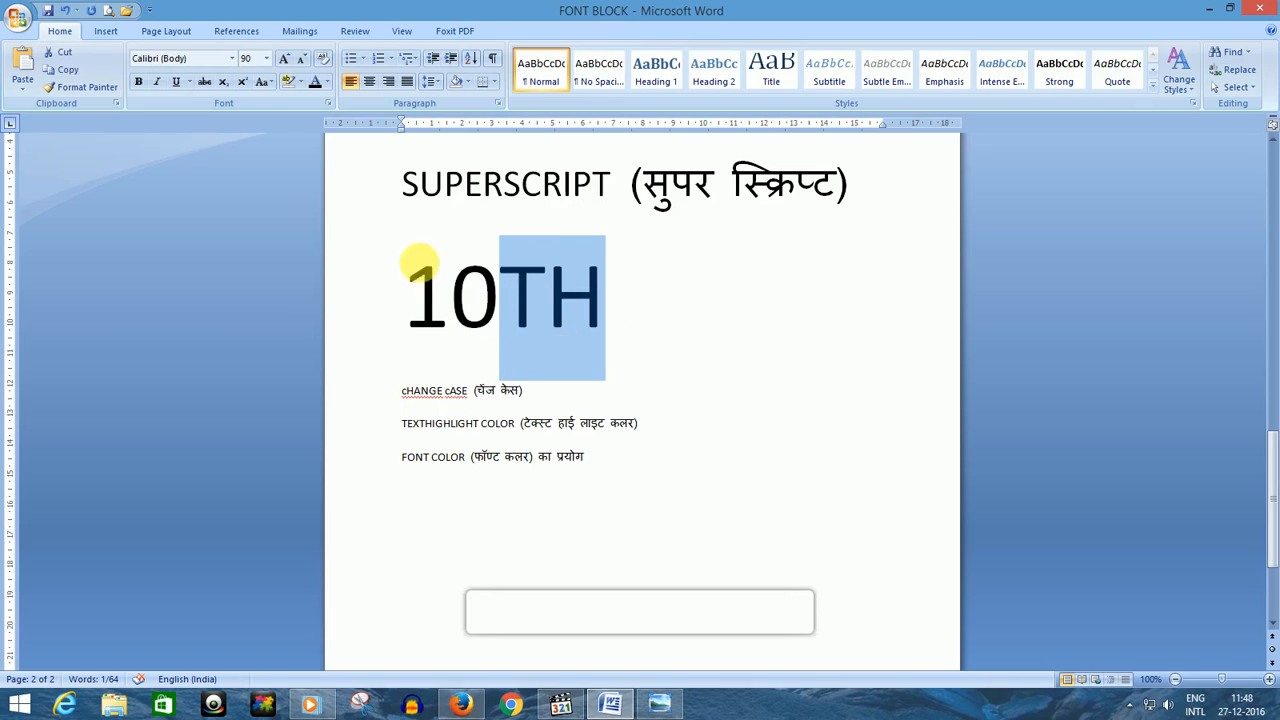
left_click(243, 83)
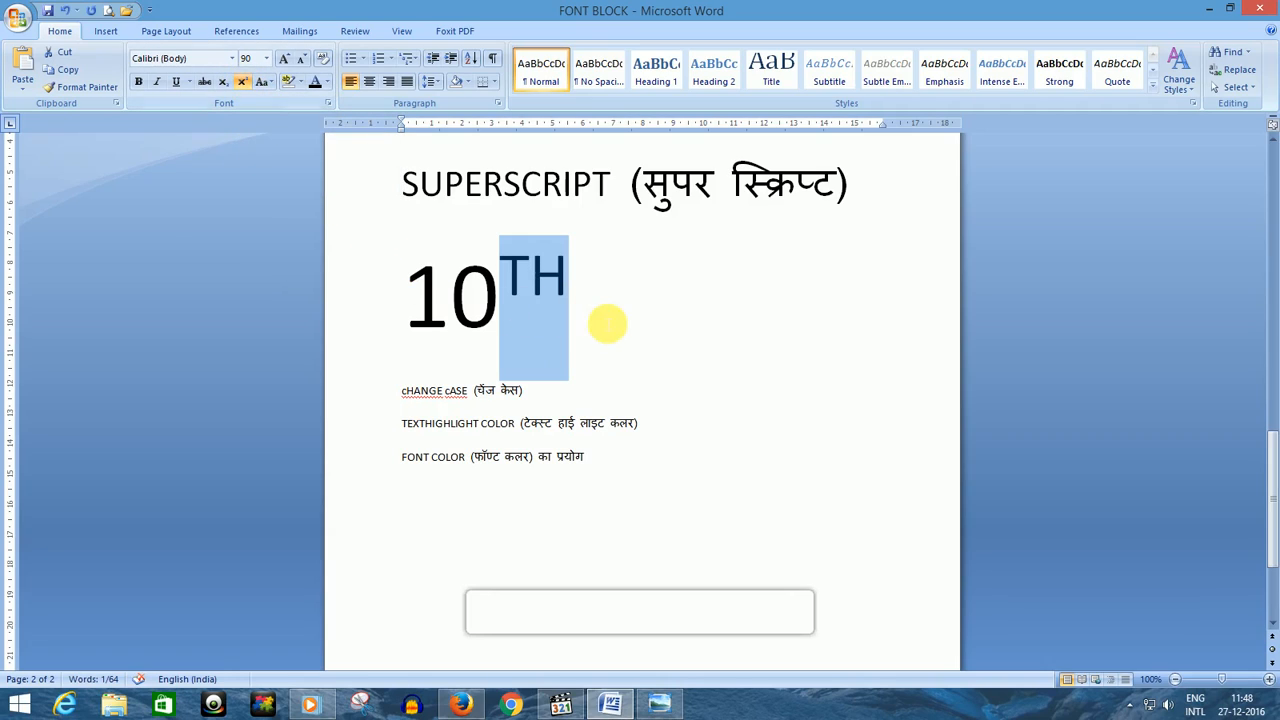
left_click(607, 323)
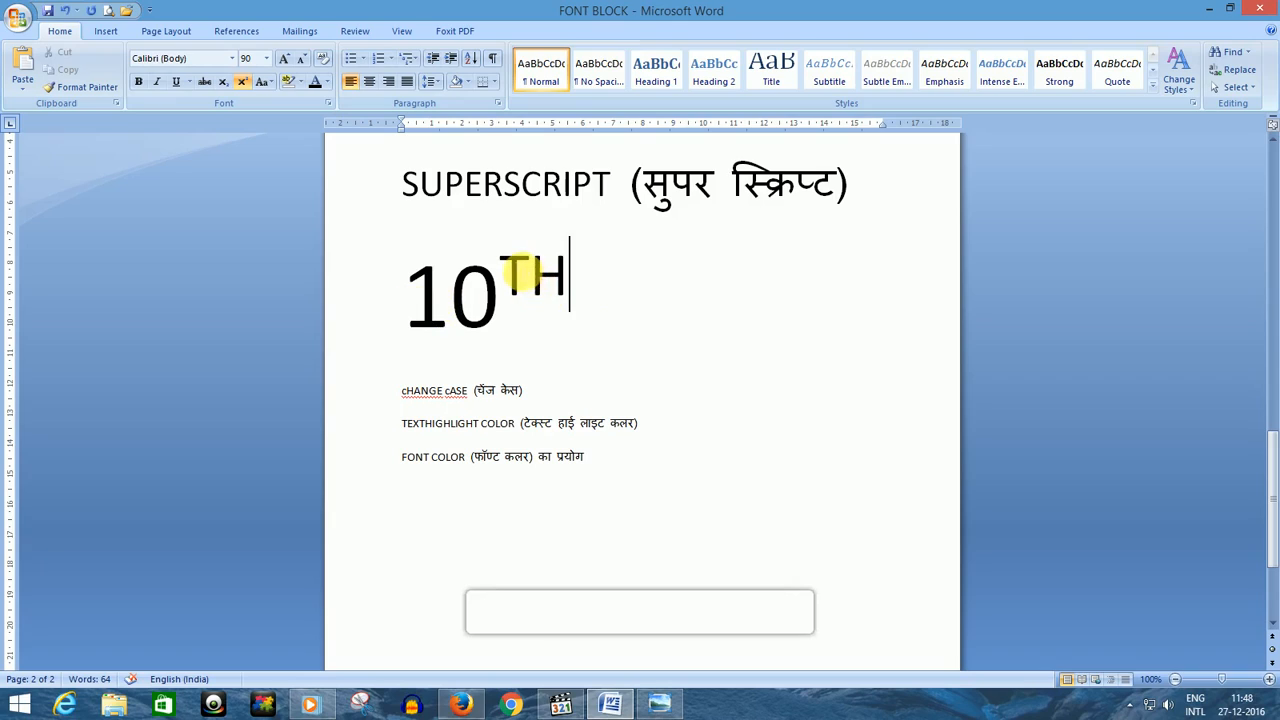
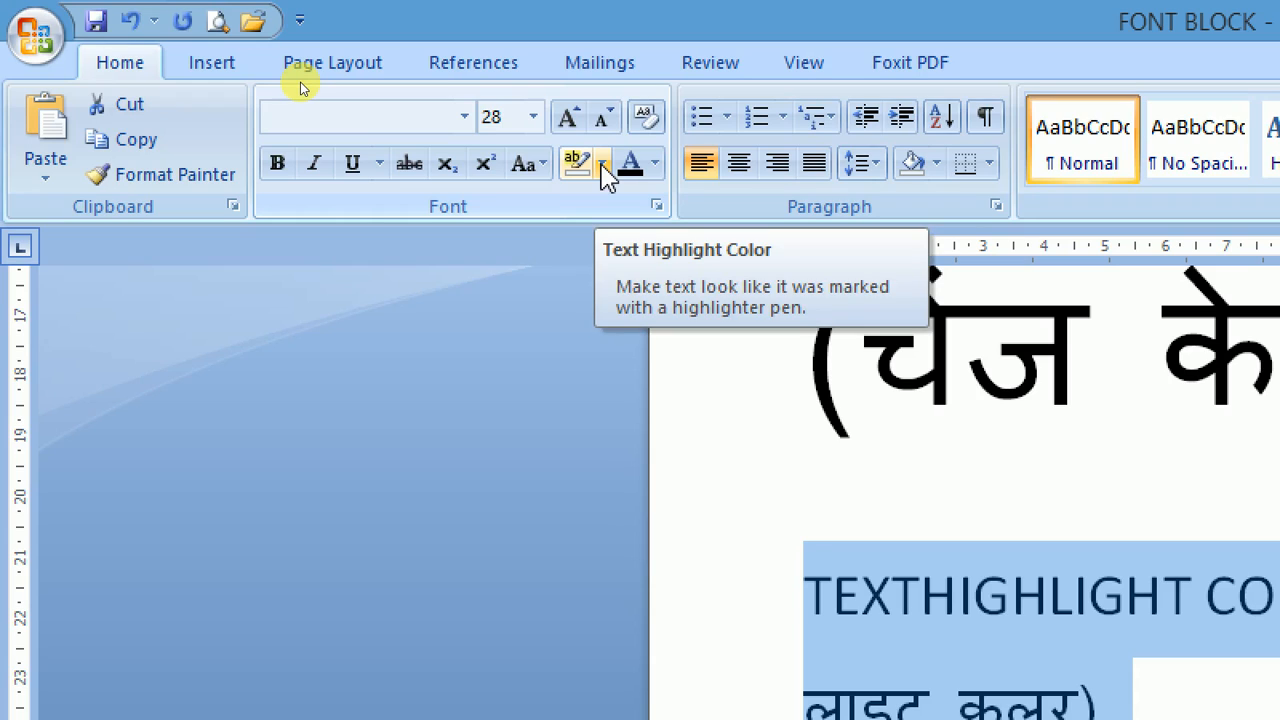
Try a yellow text highlight on the TEXTHIGHLIGHT COLOR (टेक्स्ट हाई लाइट कलर) line and remove the highlight again.
left_click(603, 167)
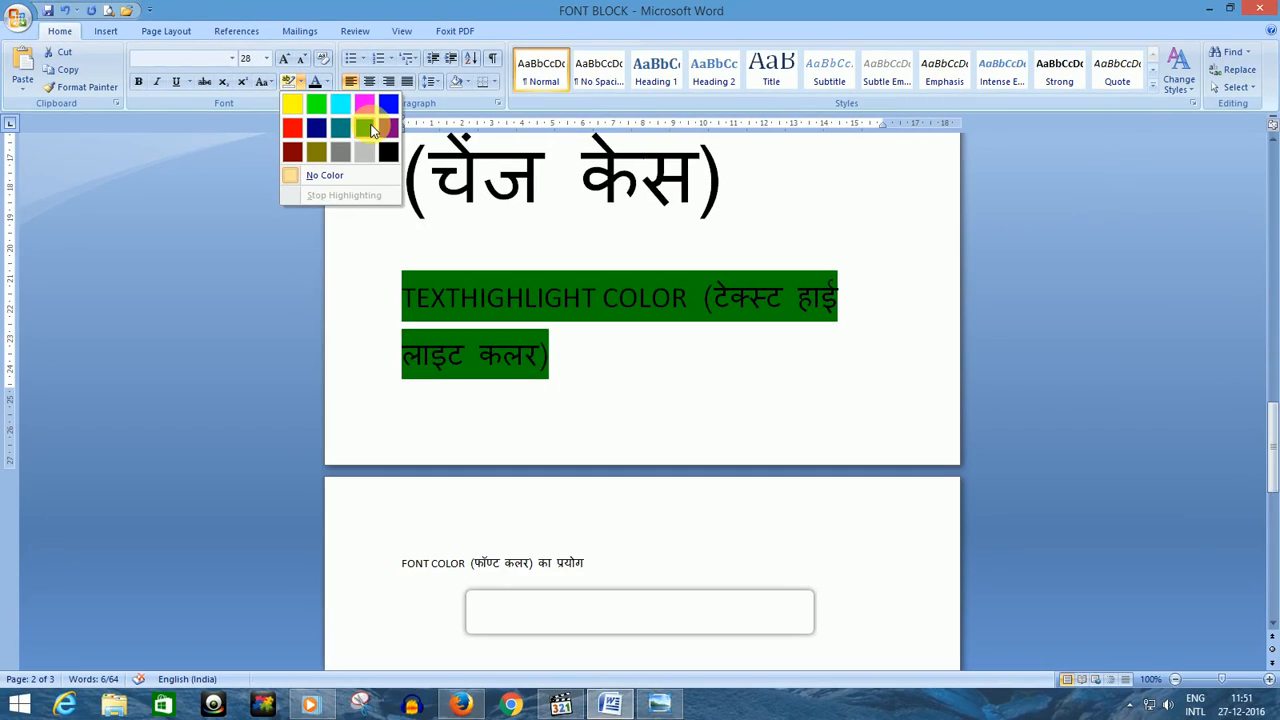
left_click(292, 103)
left_click(663, 393)
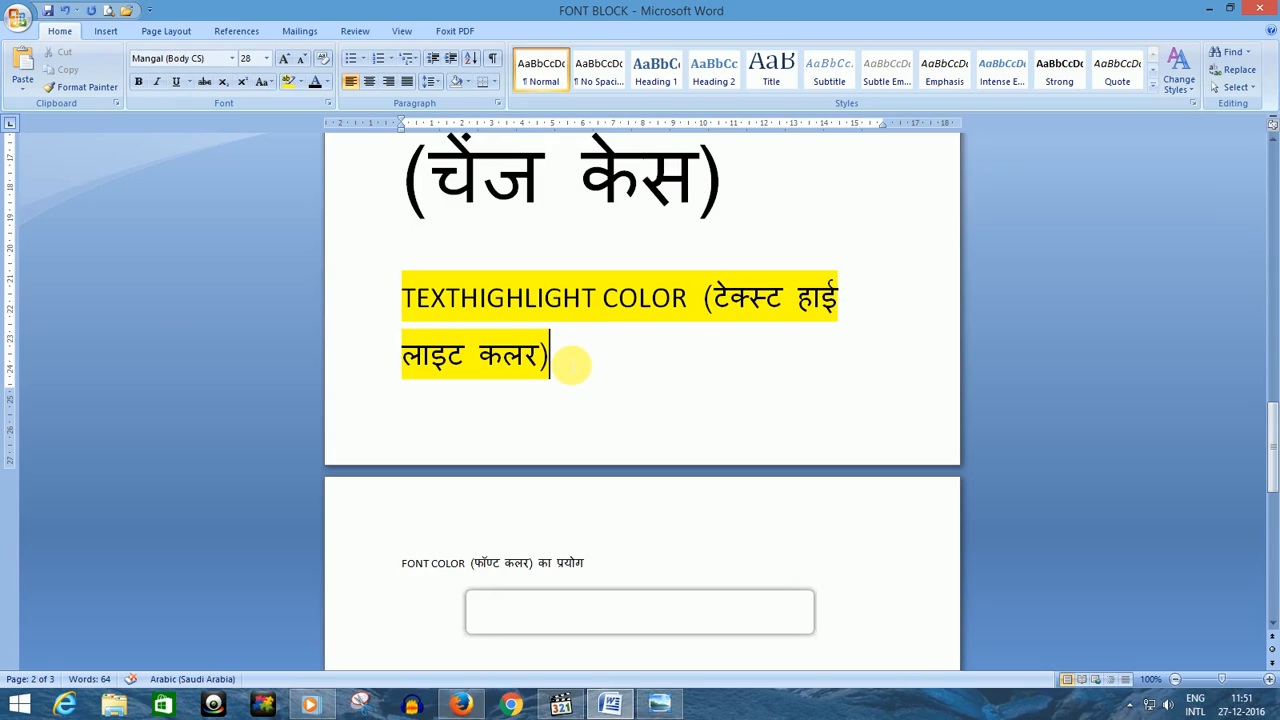
left_click_drag(570, 365, 403, 312)
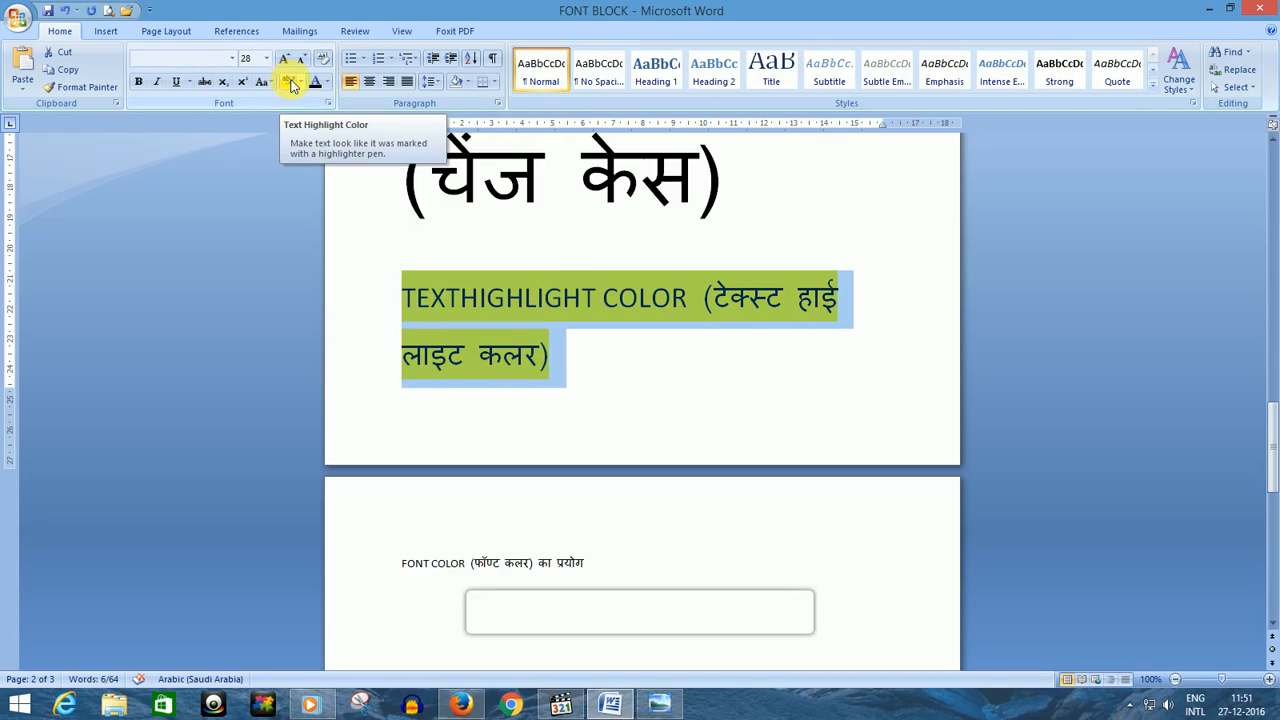
left_click(298, 82)
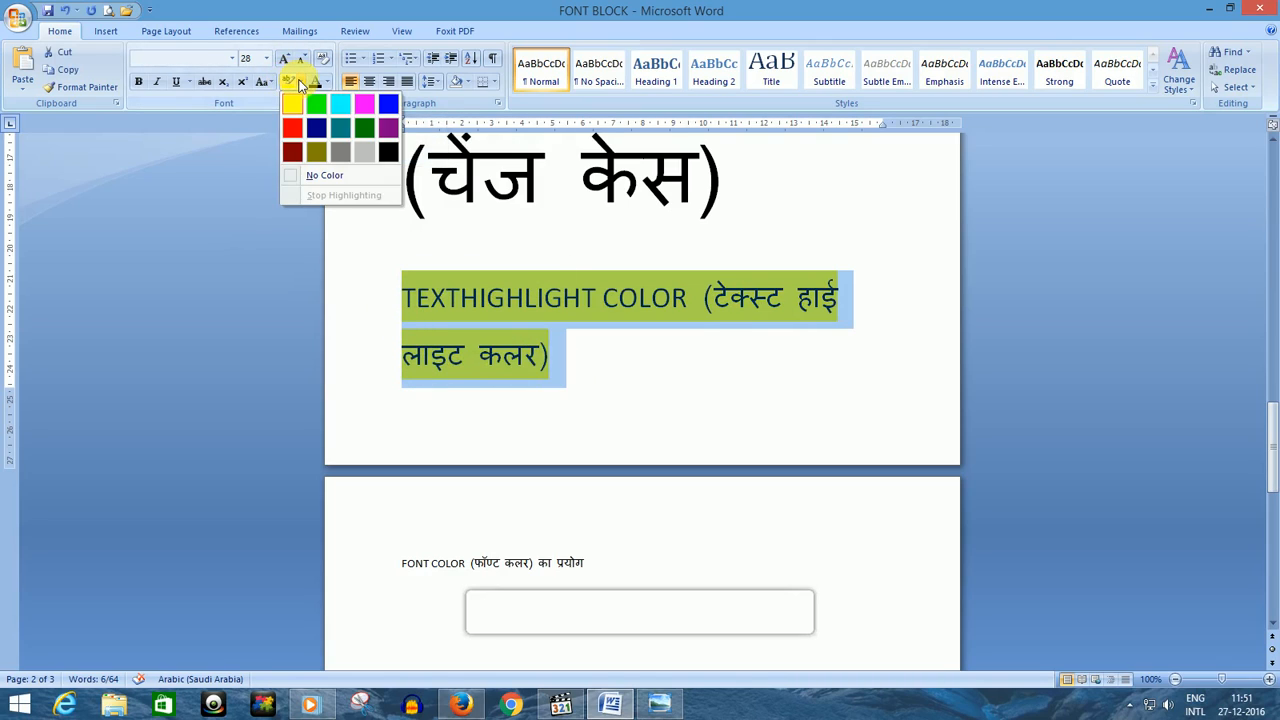
left_click(321, 180)
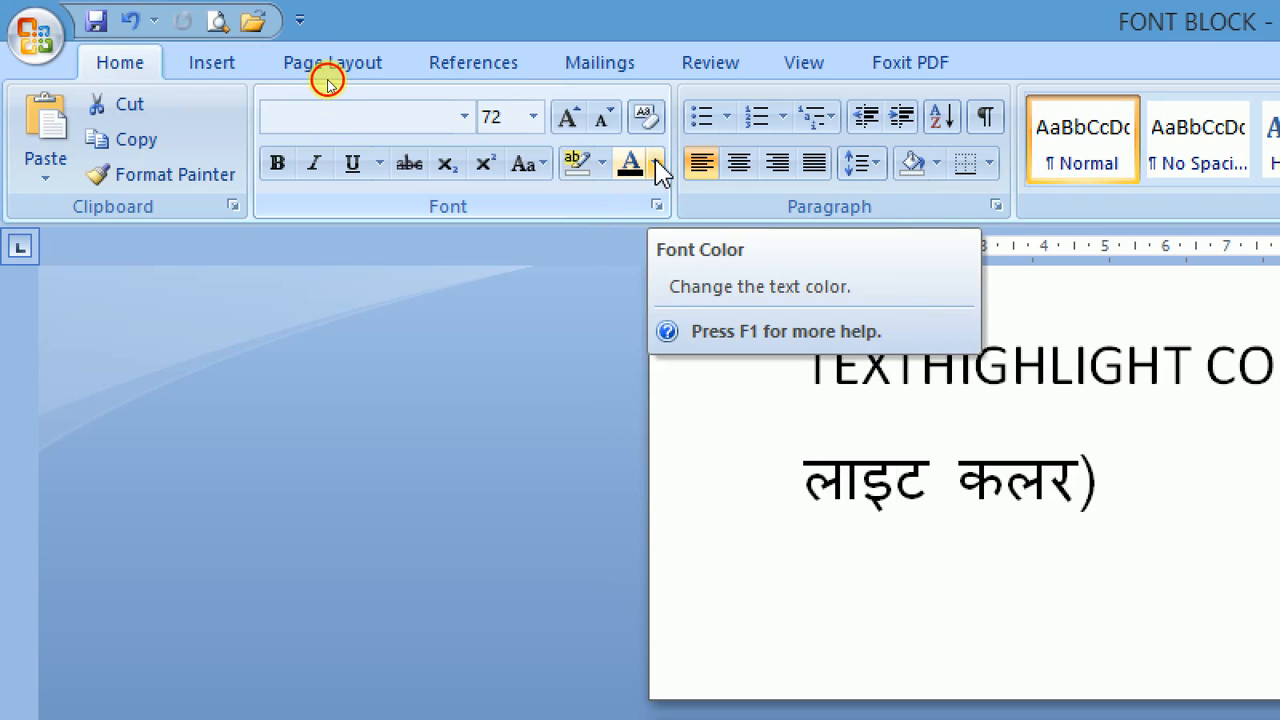
Set the font color of the large FONT COLOR (फॉण्ट कलर) का प्रयोग text to standard red.
left_click(657, 165)
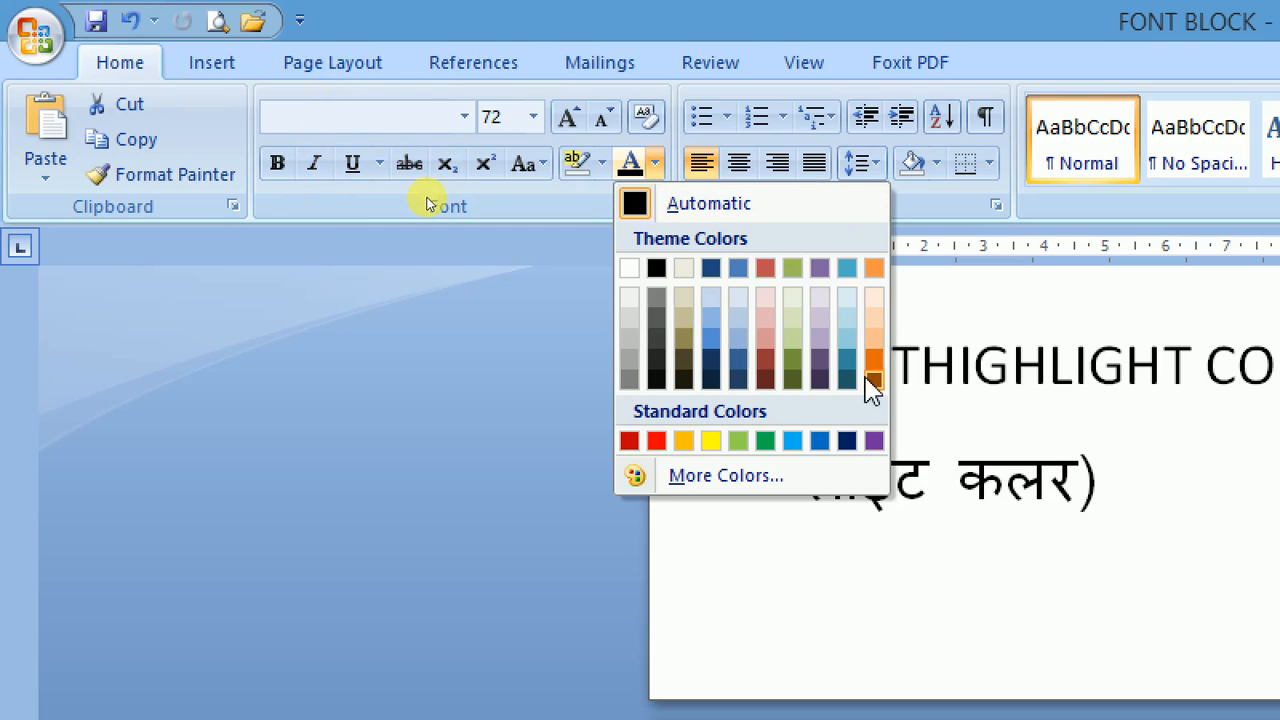
left_click(846, 440)
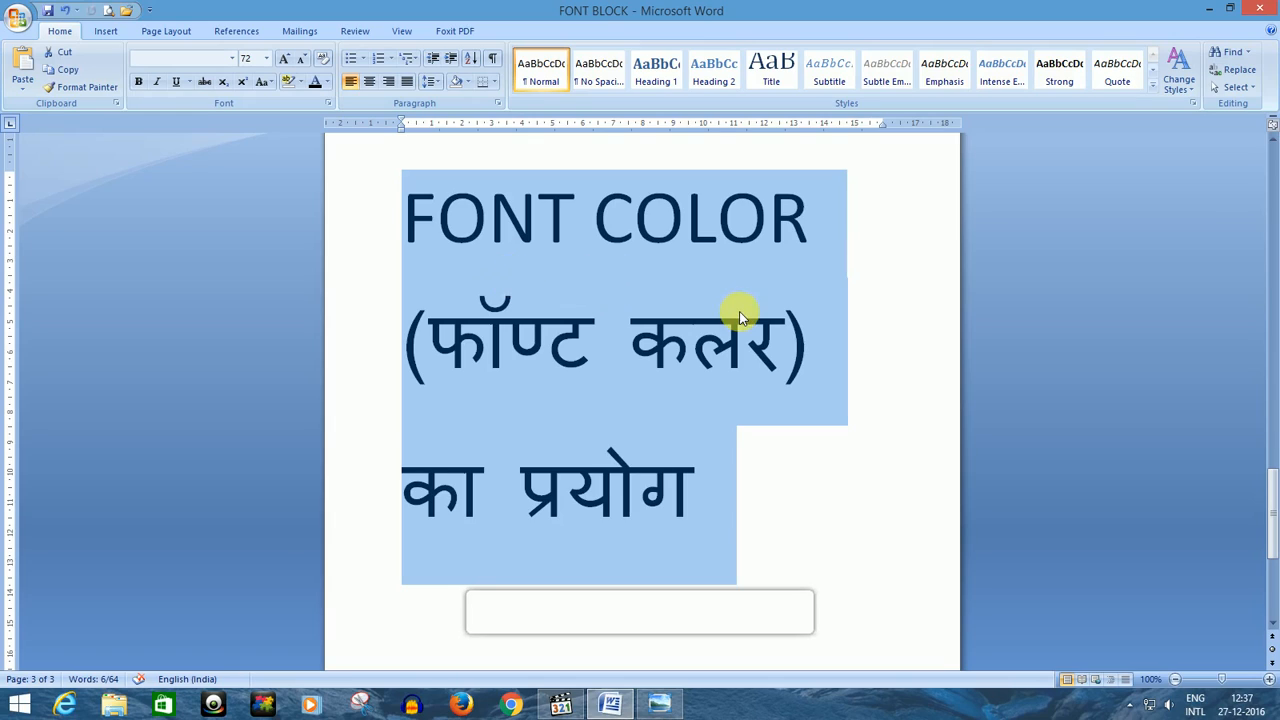
left_click(328, 85)
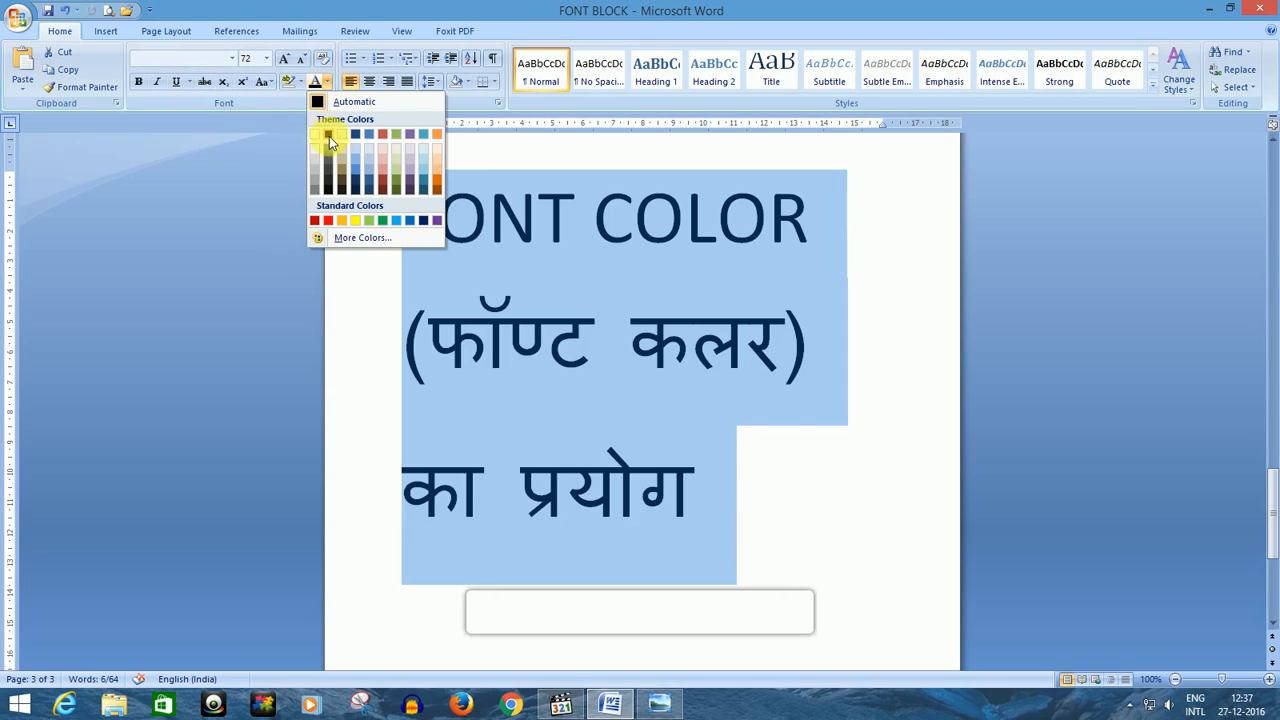
left_click(329, 222)
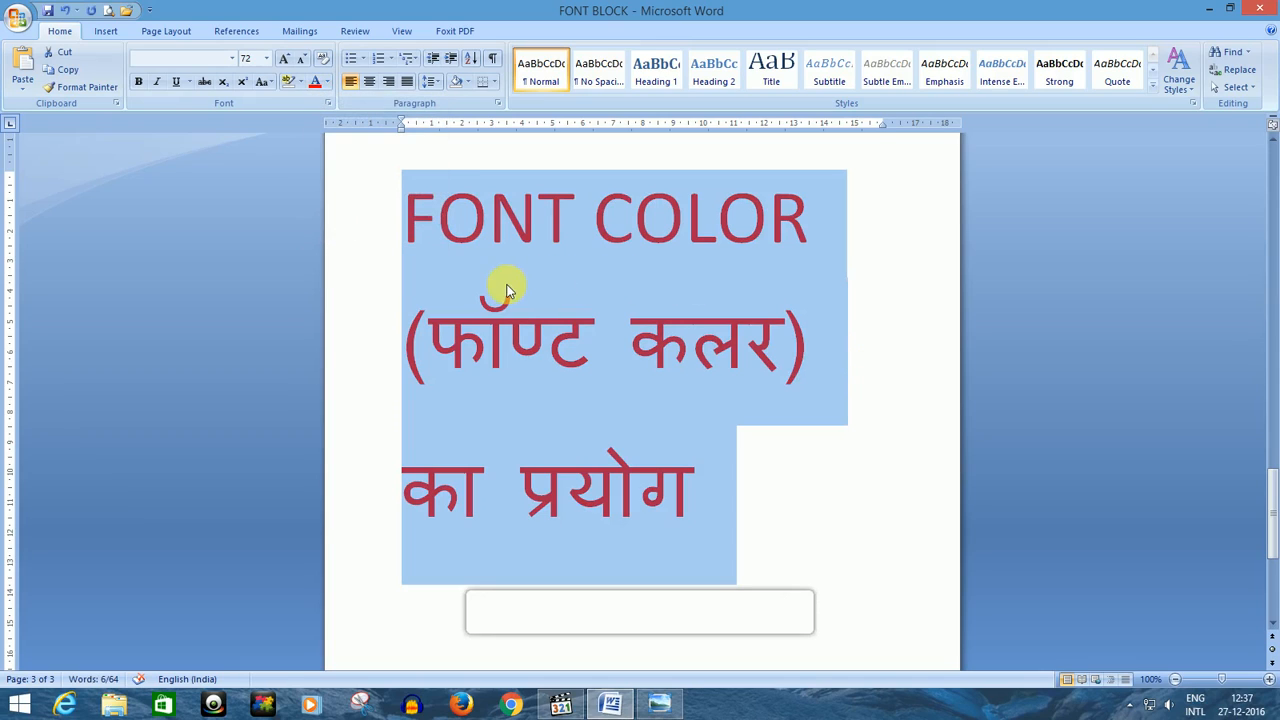
Examine the additional font colors in the Colors dialog and close it without choosing one.
left_click(326, 81)
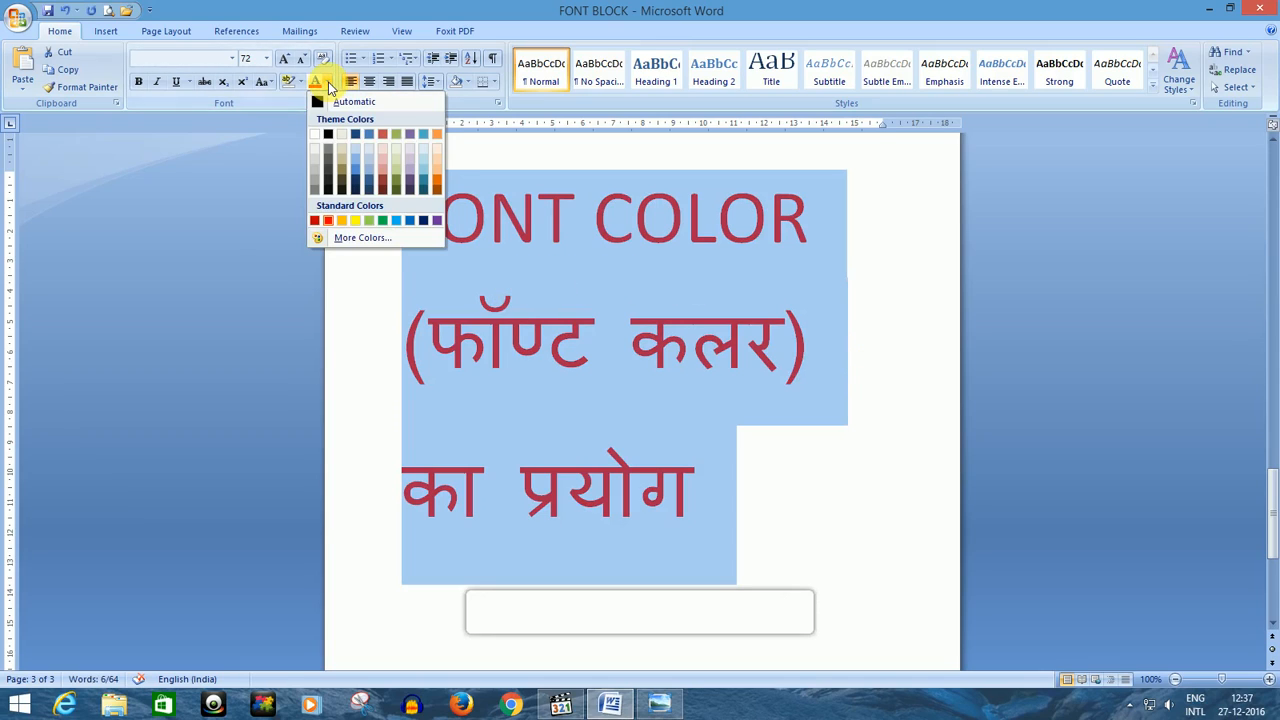
left_click(348, 238)
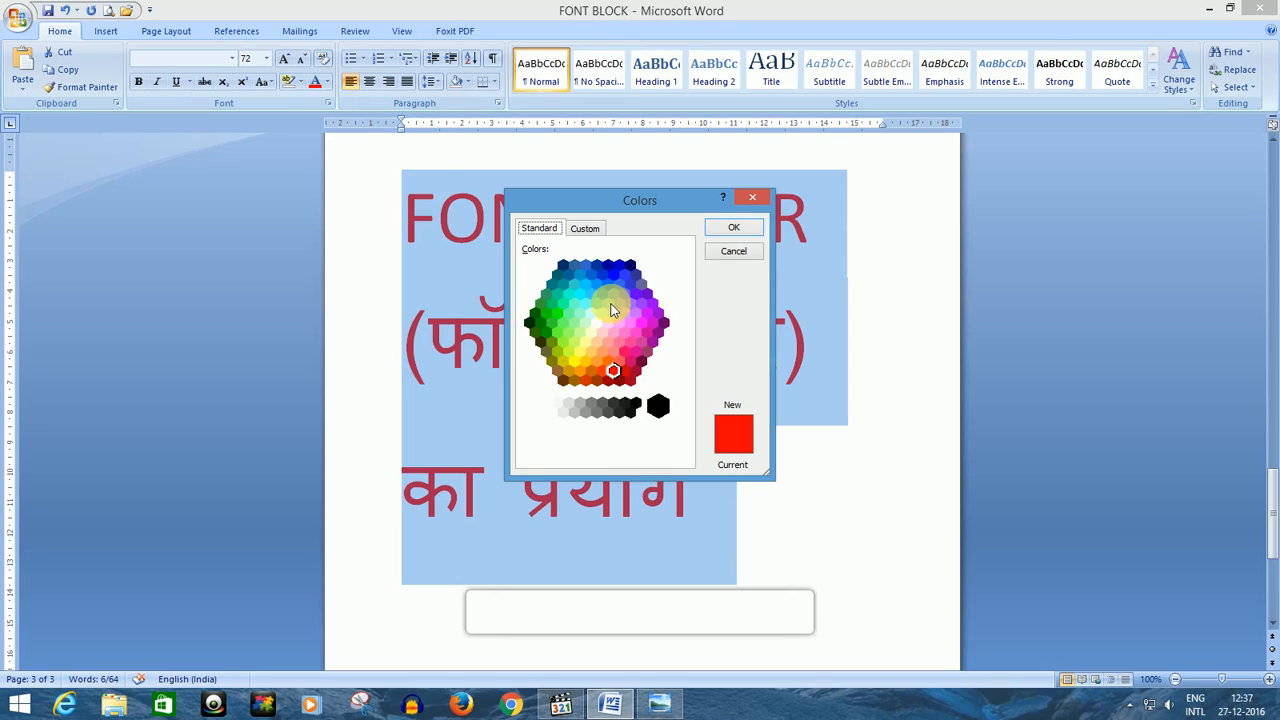
key("Escape")
Review the font, style, size, color and effects settings of the red text in the Font dialog and accept them.
left_click(327, 83)
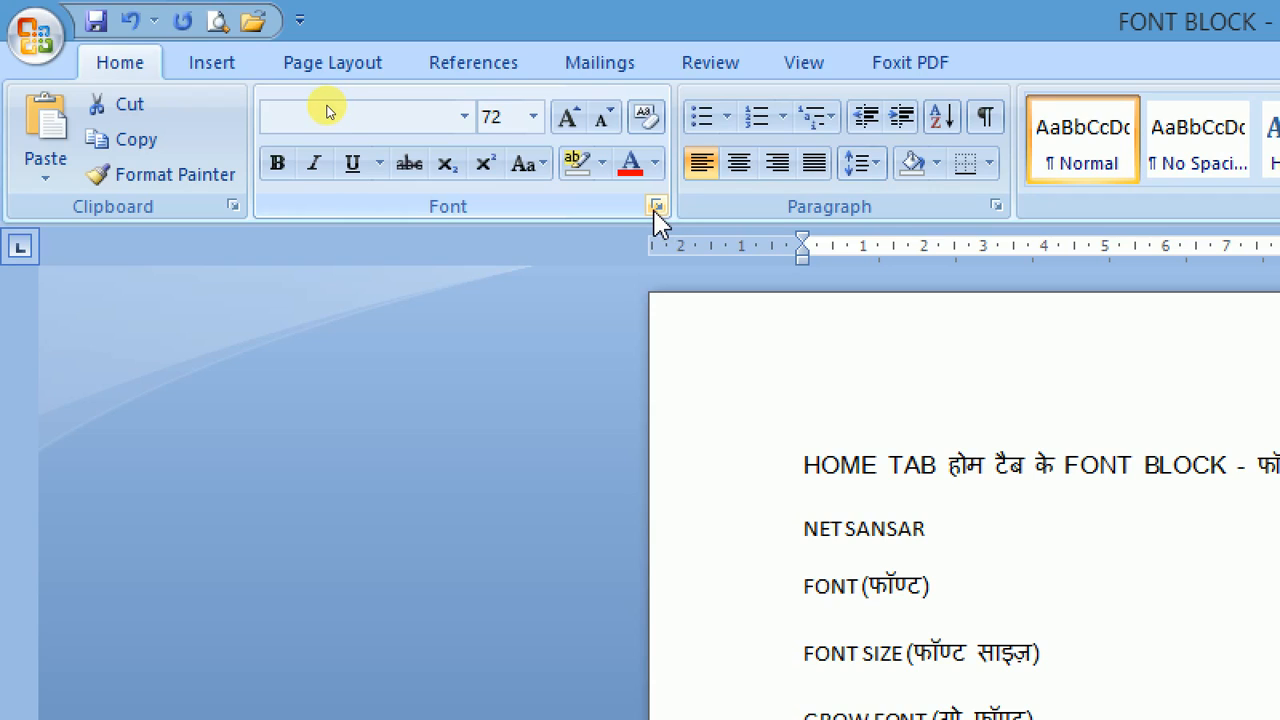
left_click(655, 207)
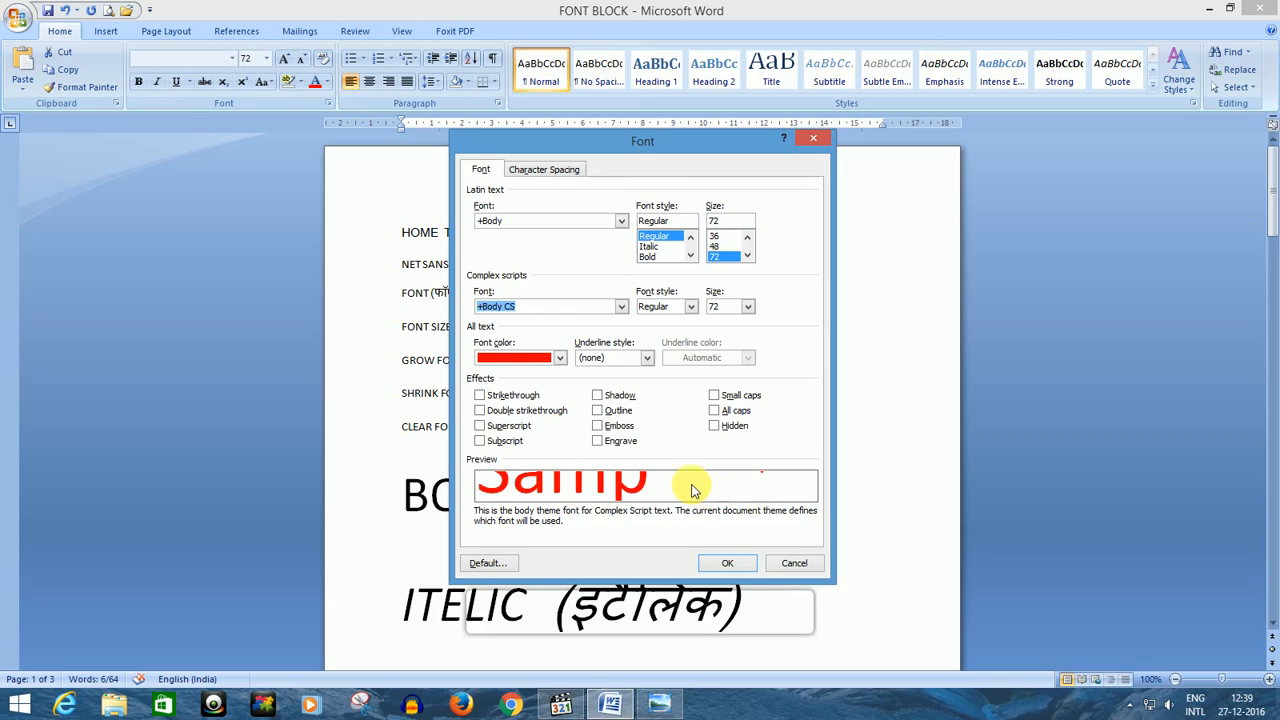
left_click(729, 563)
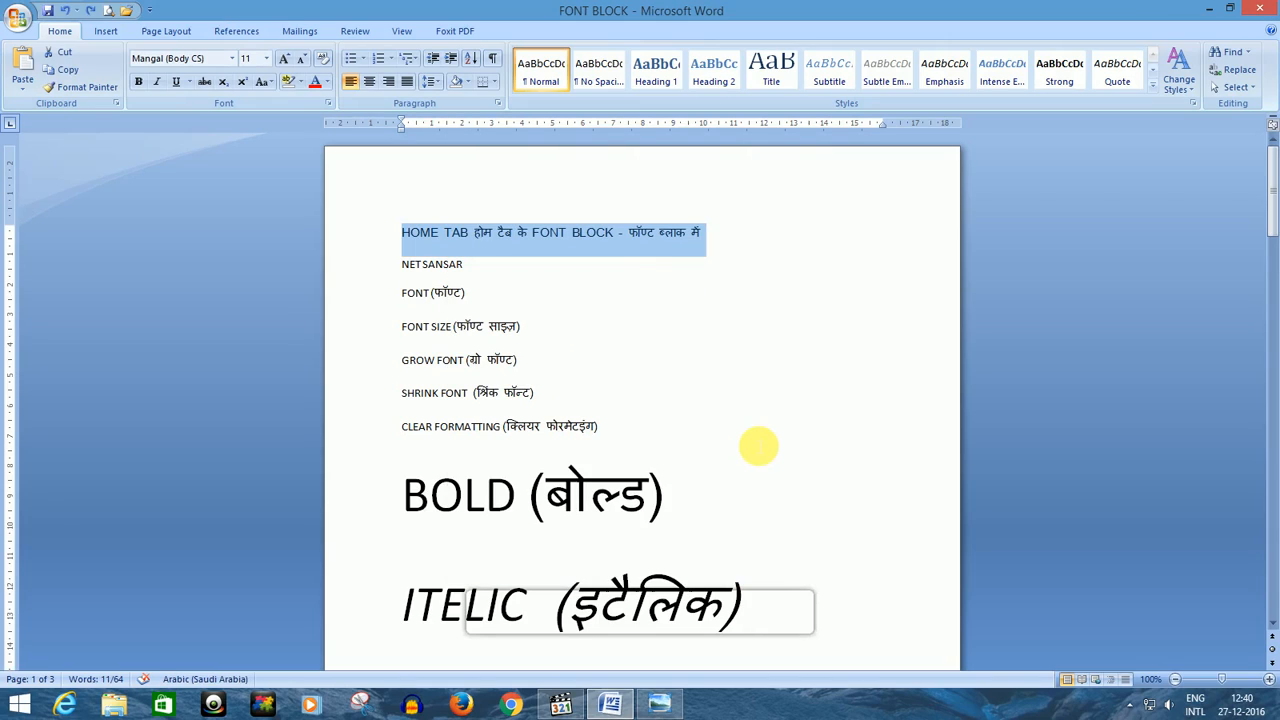
In the Font dialog, set the Latin text of the HOME TAB heading line to Bold, size 14.
left_click(328, 103)
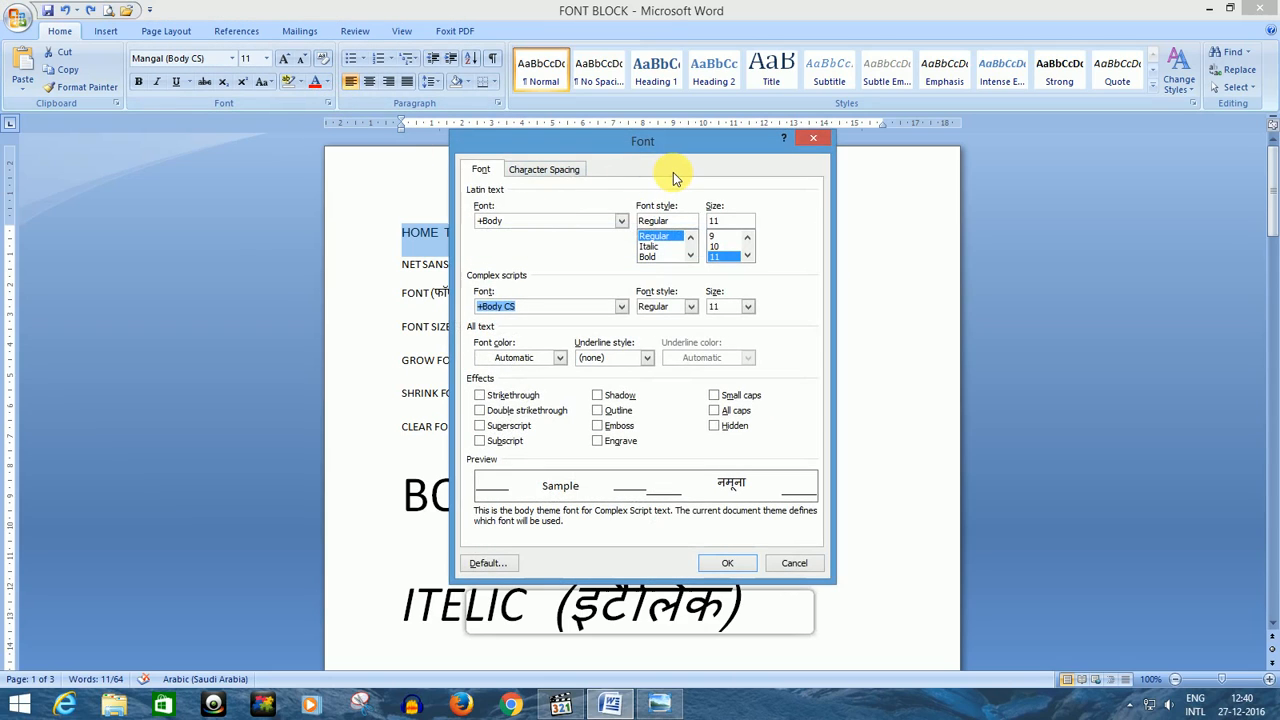
left_click(664, 258)
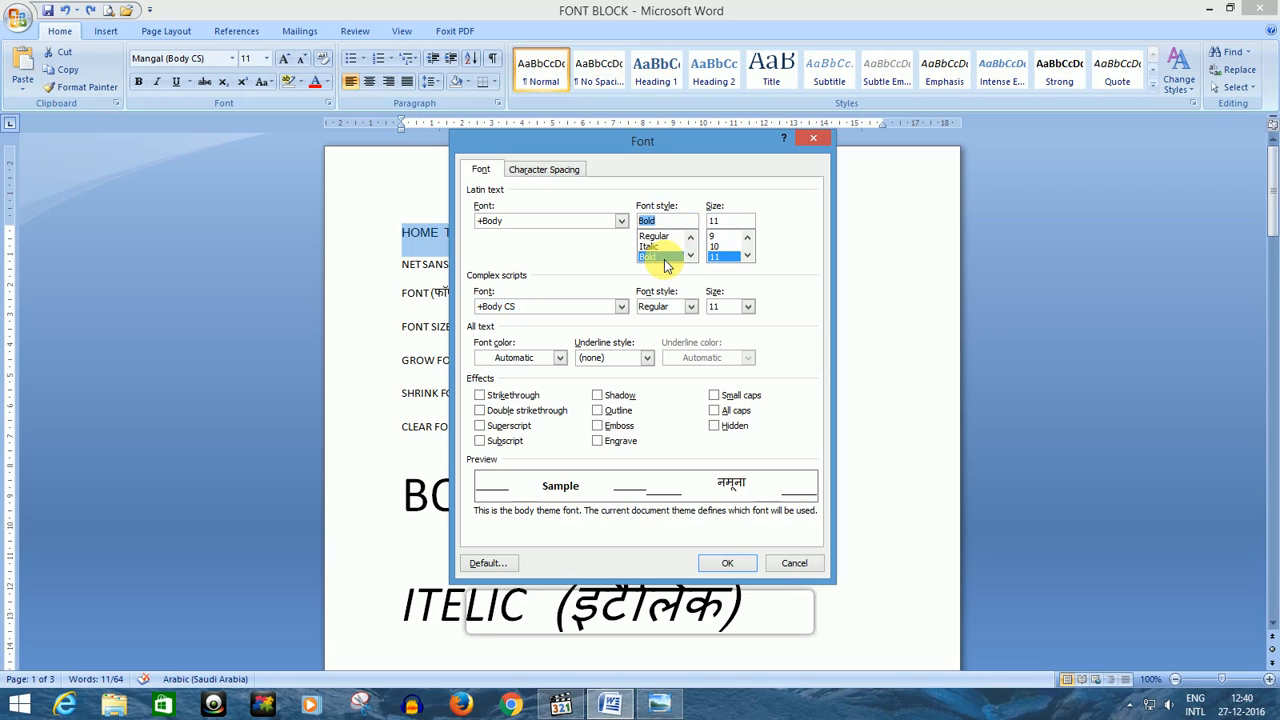
left_click(747, 256)
left_click(747, 256)
left_click(725, 256)
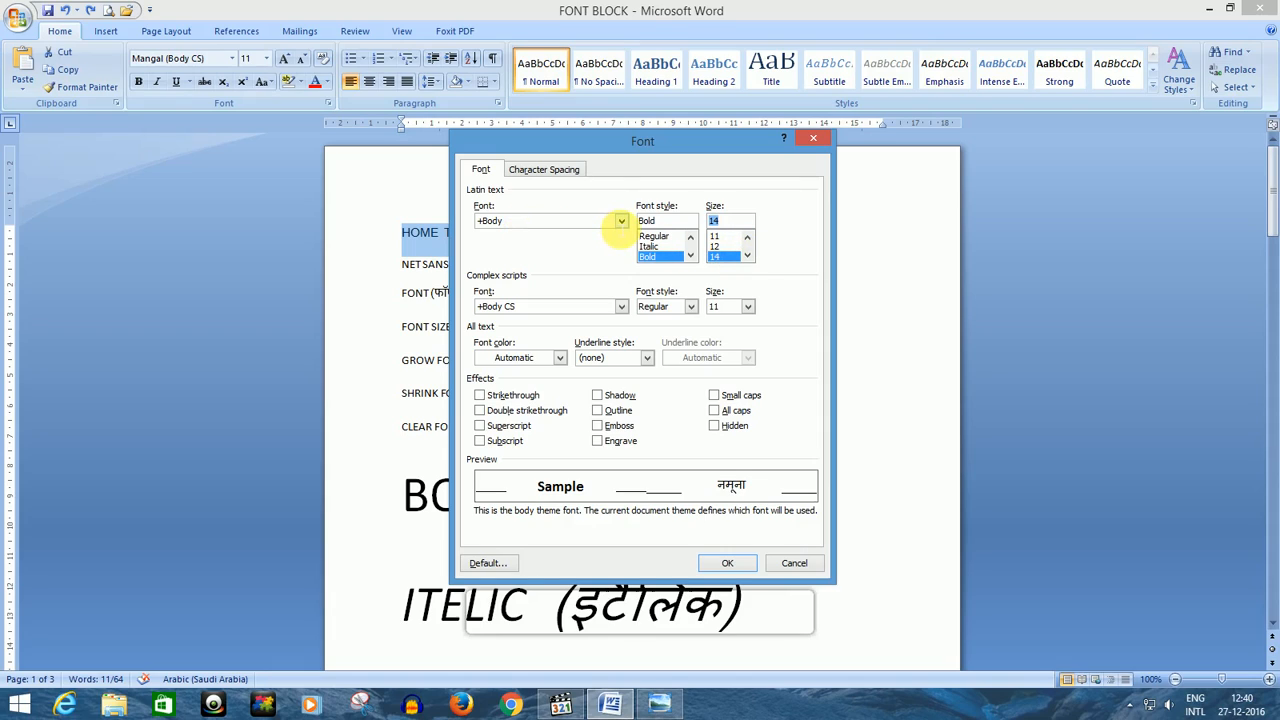
Choose AR DECODE as the Latin text font for the HOME TAB heading line.
left_click(621, 221)
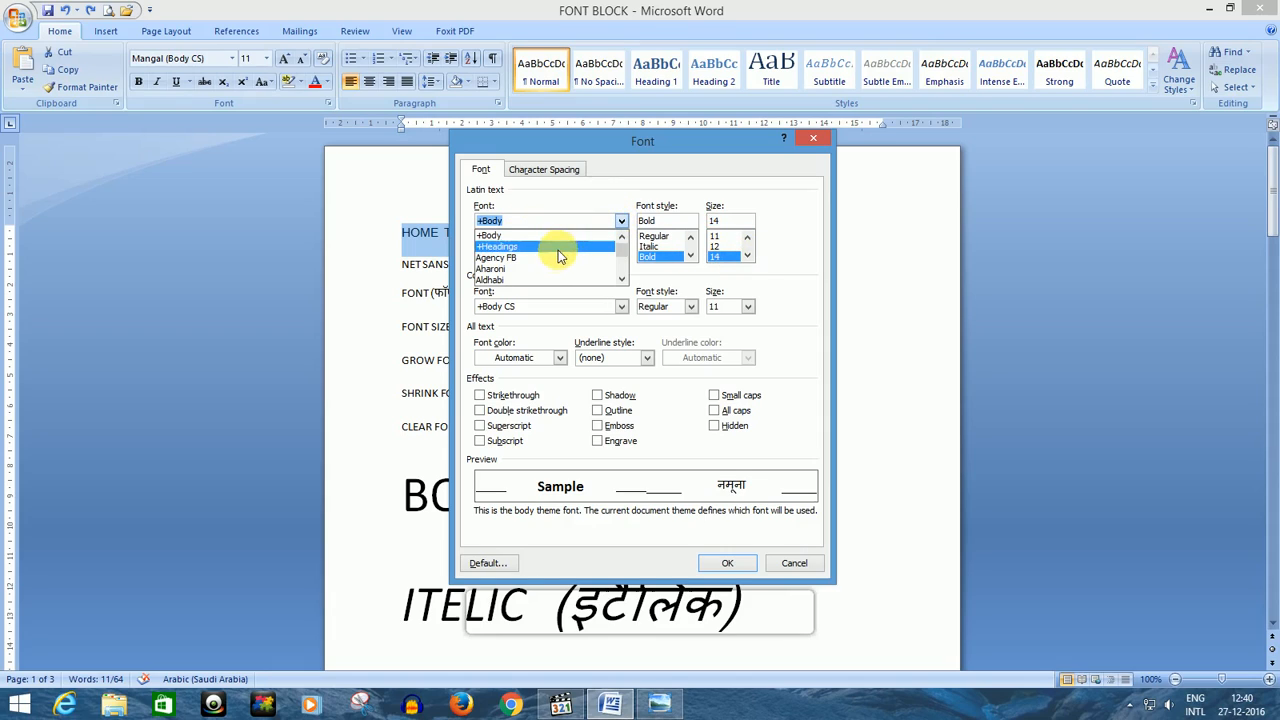
left_click(621, 279)
left_click(621, 279)
left_click(621, 279)
left_click(621, 279)
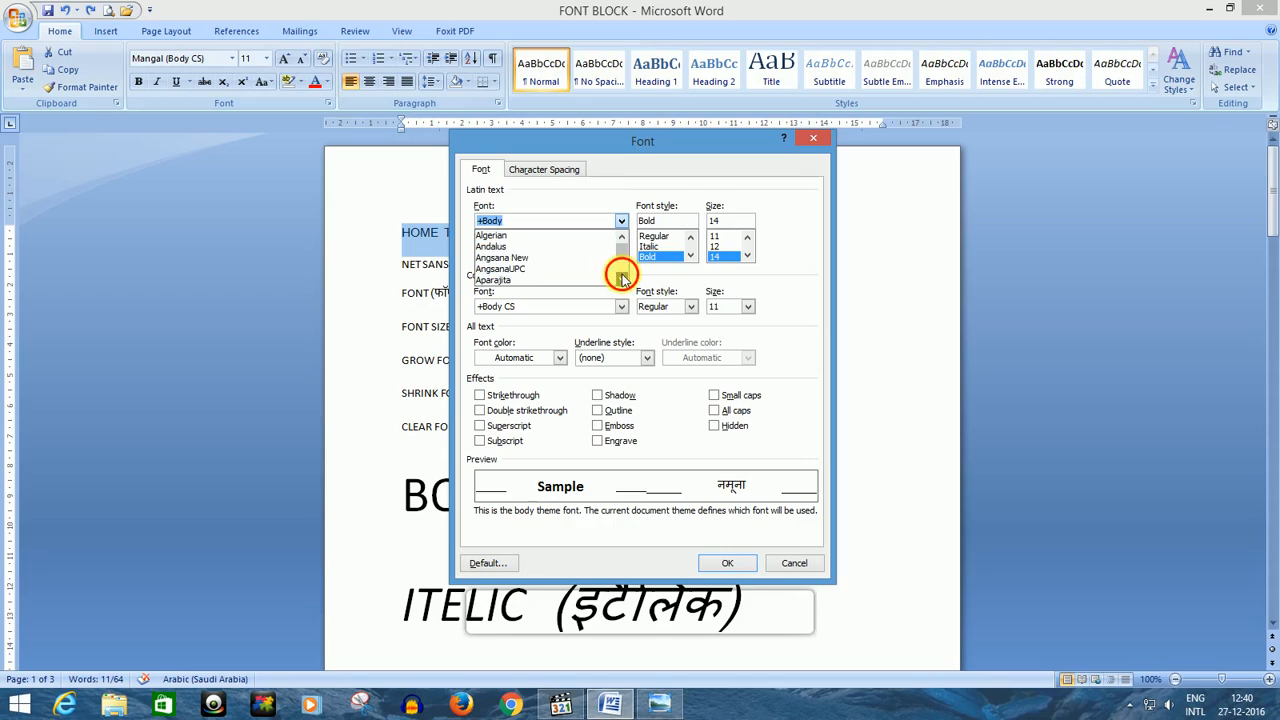
left_click(621, 279)
left_click(621, 279)
left_click(621, 279)
left_click(621, 279)
left_click(621, 279)
left_click(621, 279)
left_click(621, 279)
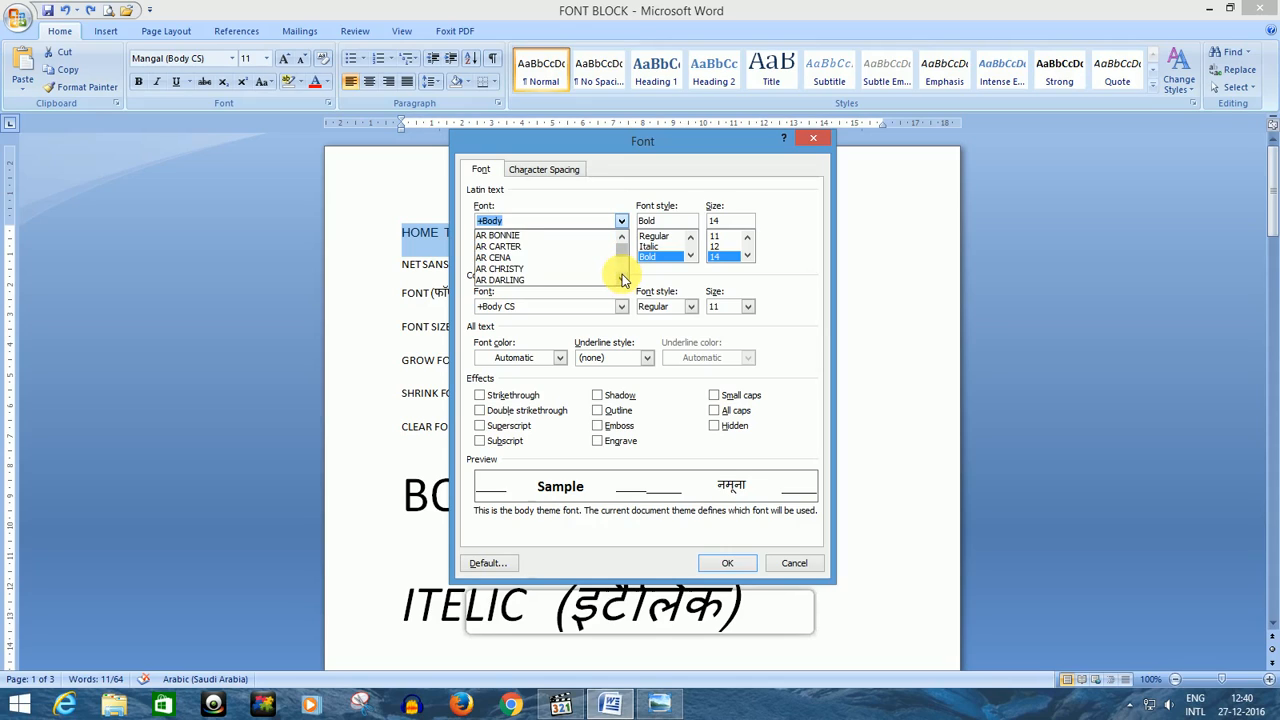
left_click(621, 279)
left_click(518, 279)
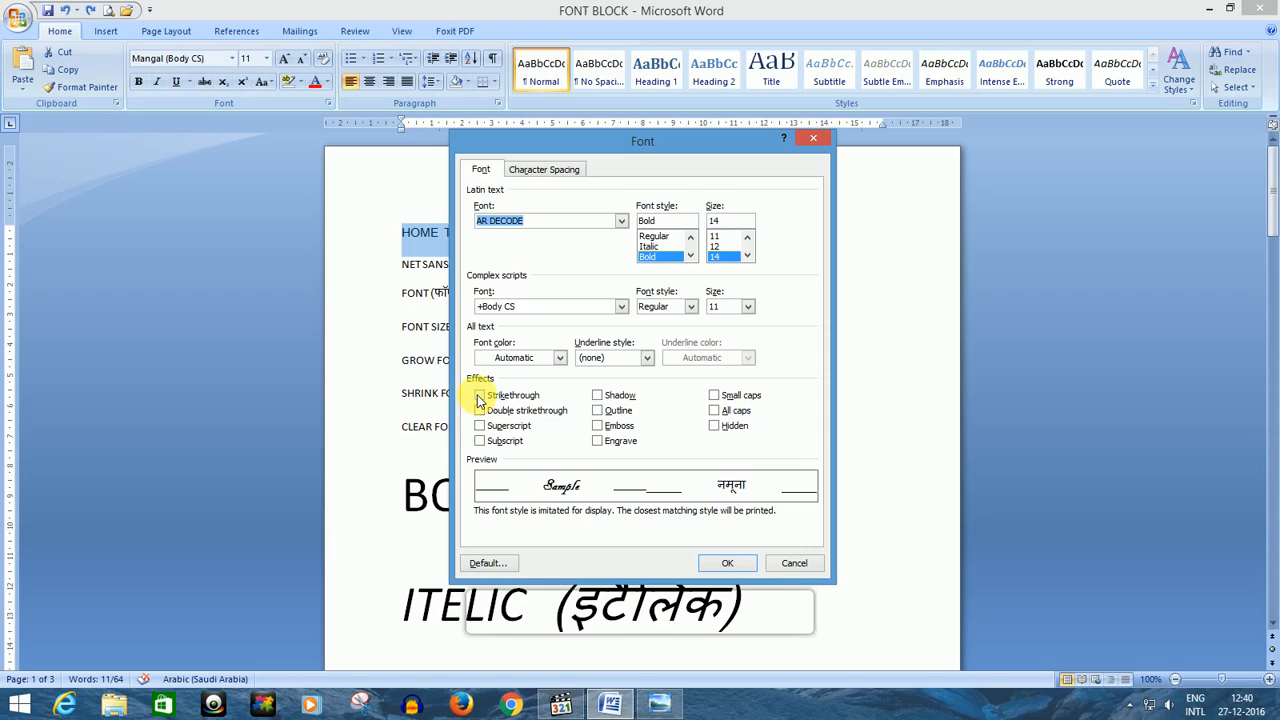
Turn on the Shadow effect and apply the font settings to the HOME TAB heading line.
left_click(599, 396)
left_click(600, 397)
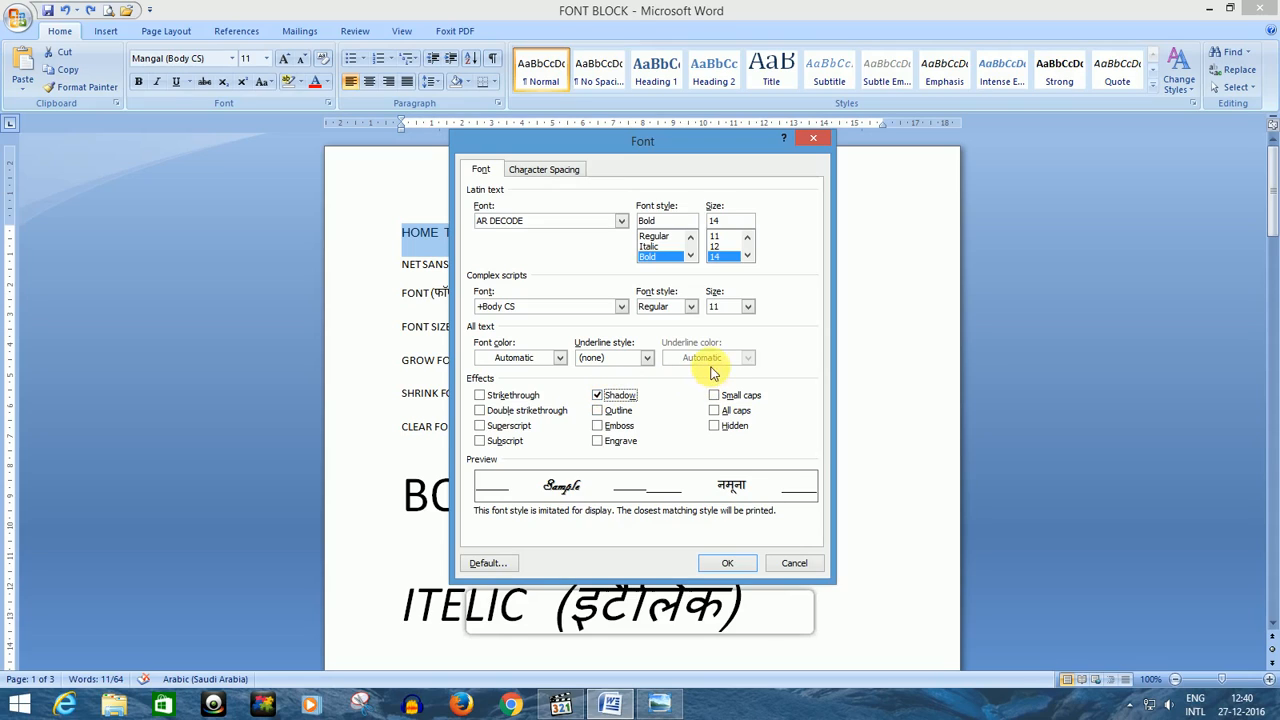
left_click(727, 563)
left_click(727, 240)
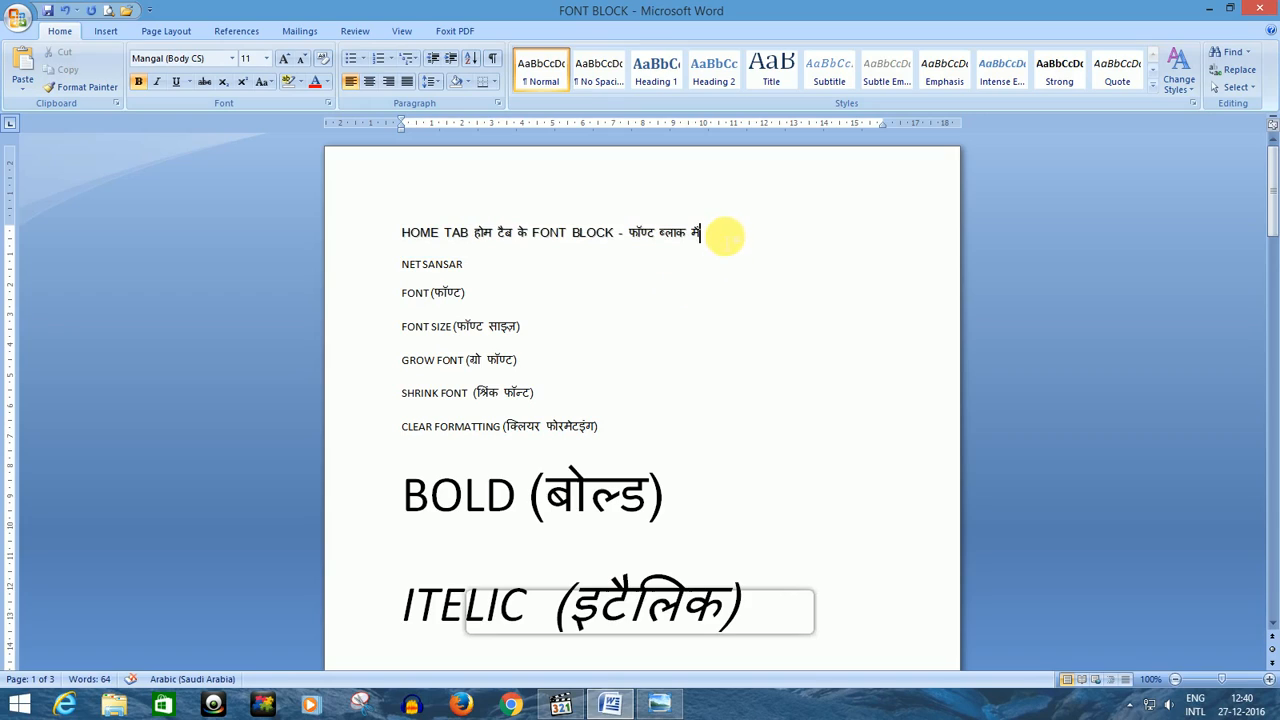
left_click_drag(728, 234, 398, 232)
left_click(754, 254)
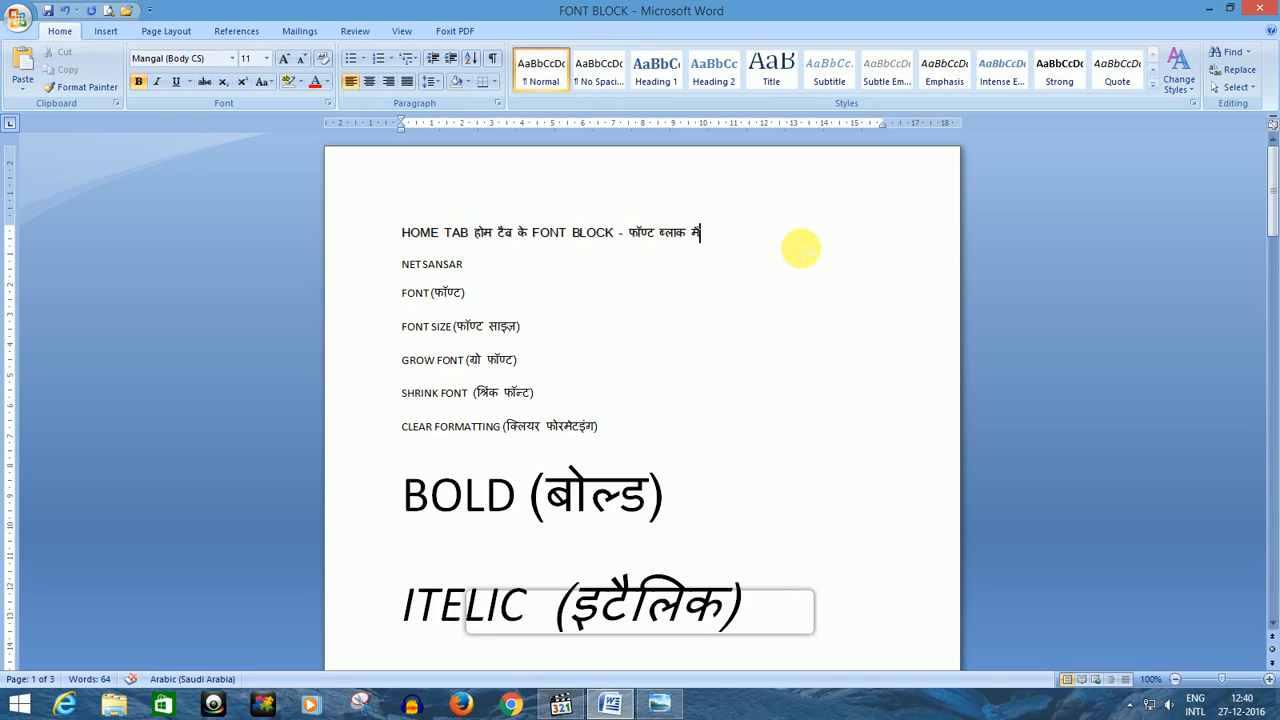
Reopen the Font dialog for the whole HOME TAB heading line and set its Latin text size to 48.
left_click_drag(740, 230, 548, 233)
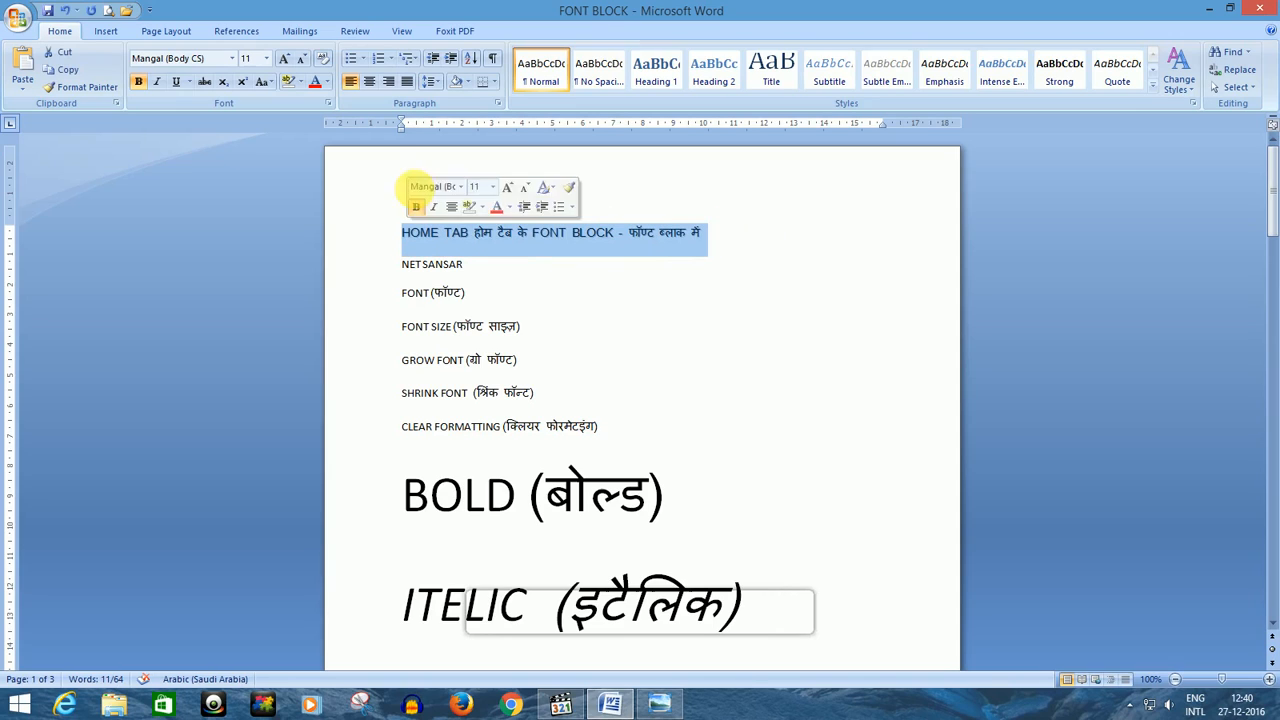
left_click(328, 103)
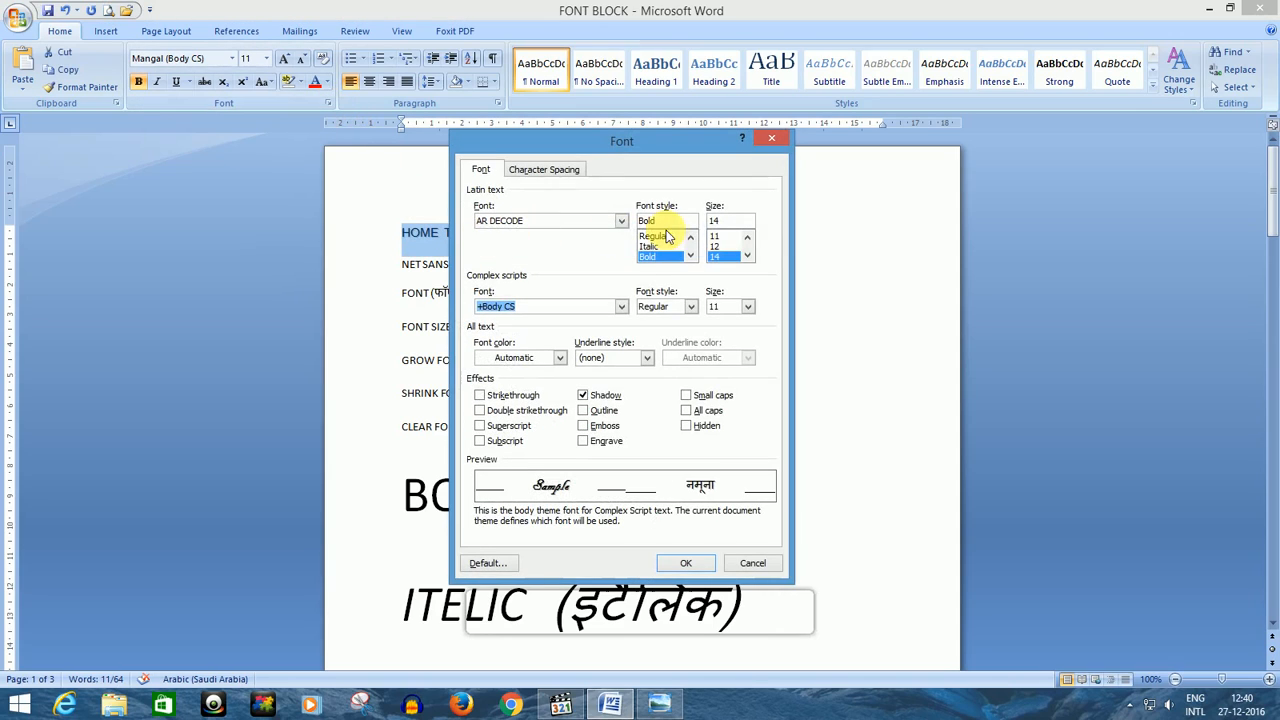
left_click(747, 256)
left_click(747, 256)
left_click(747, 256)
left_click(747, 256)
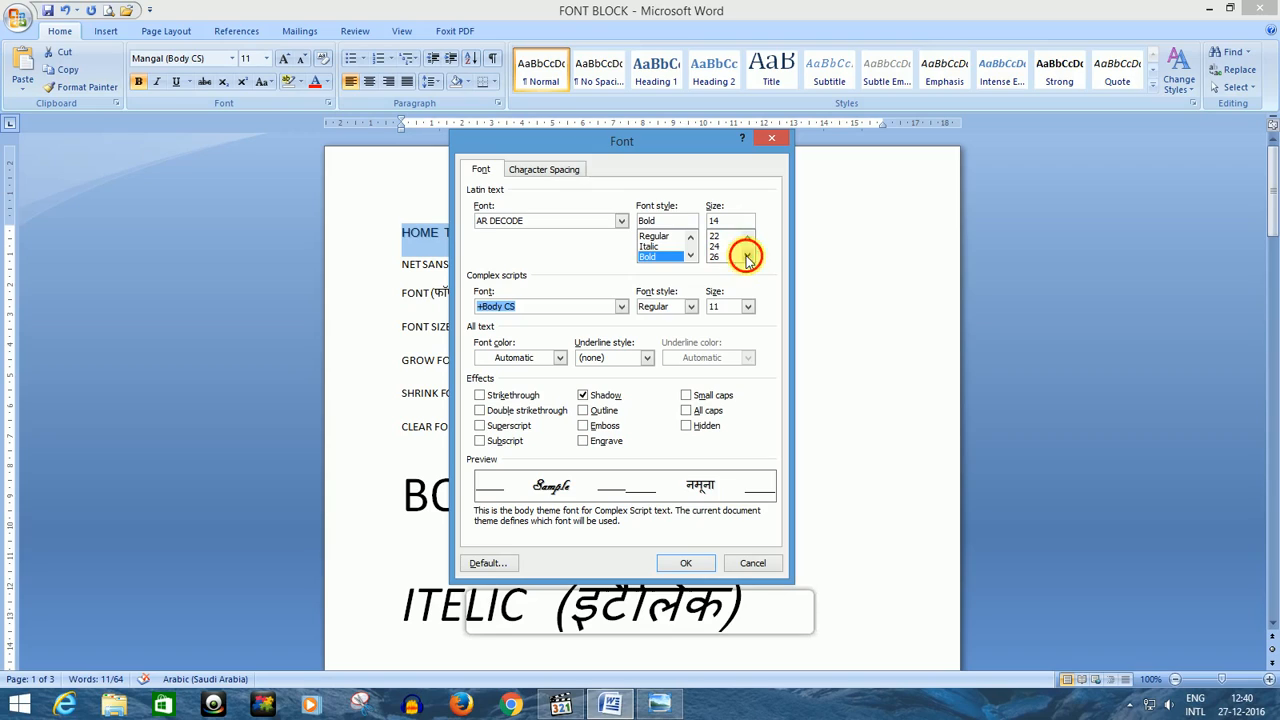
left_click(747, 256)
left_click(713, 256)
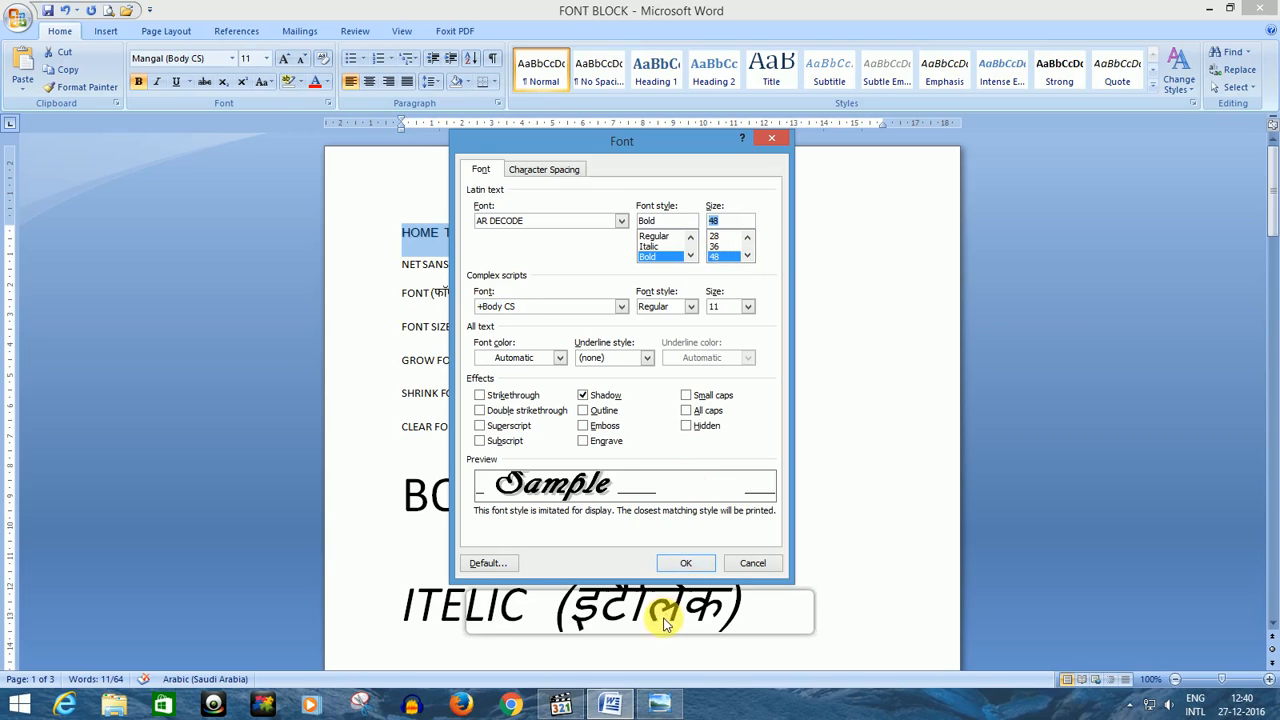
left_click(684, 563)
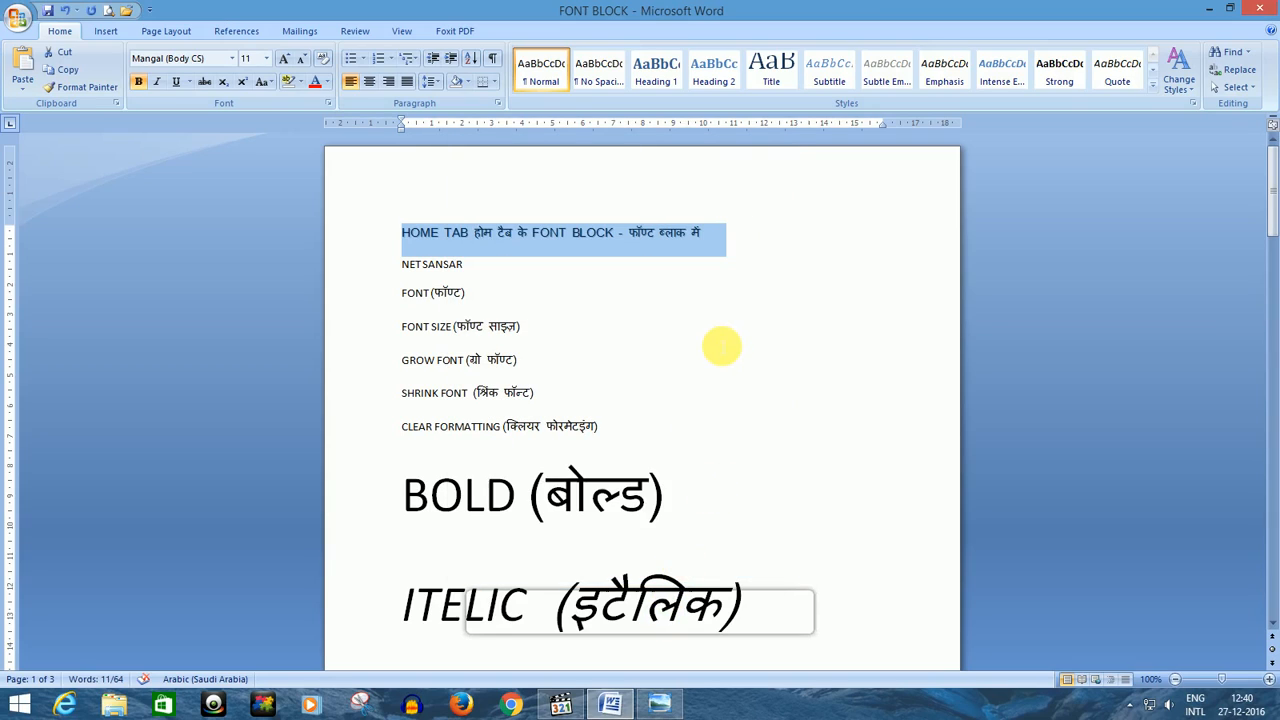
Insert an empty line between the HOME TAB heading and the NET SANSAR line.
key("Right")
key("Return")
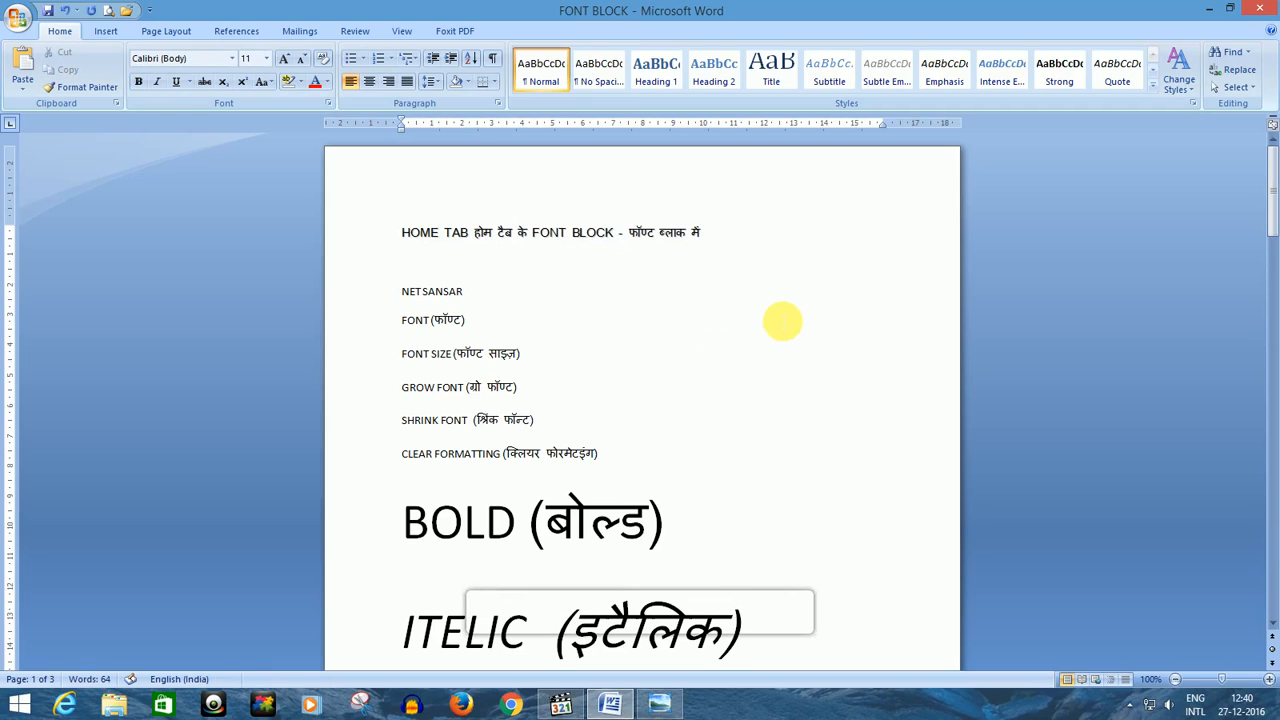